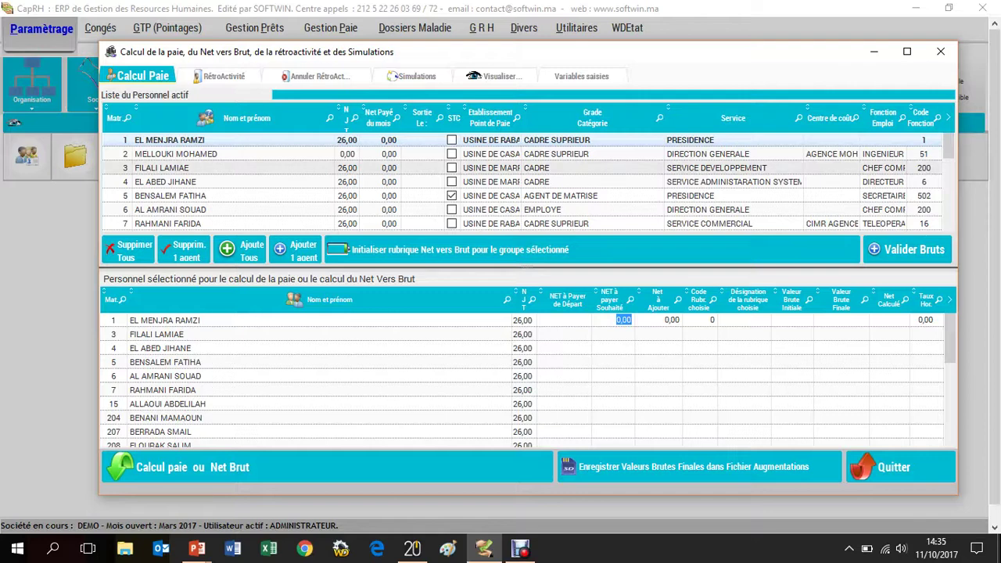
Replace the calculation selection with only the first employee, setting the desired net pay to 12000 on rubric code 10.
left_click(129, 249)
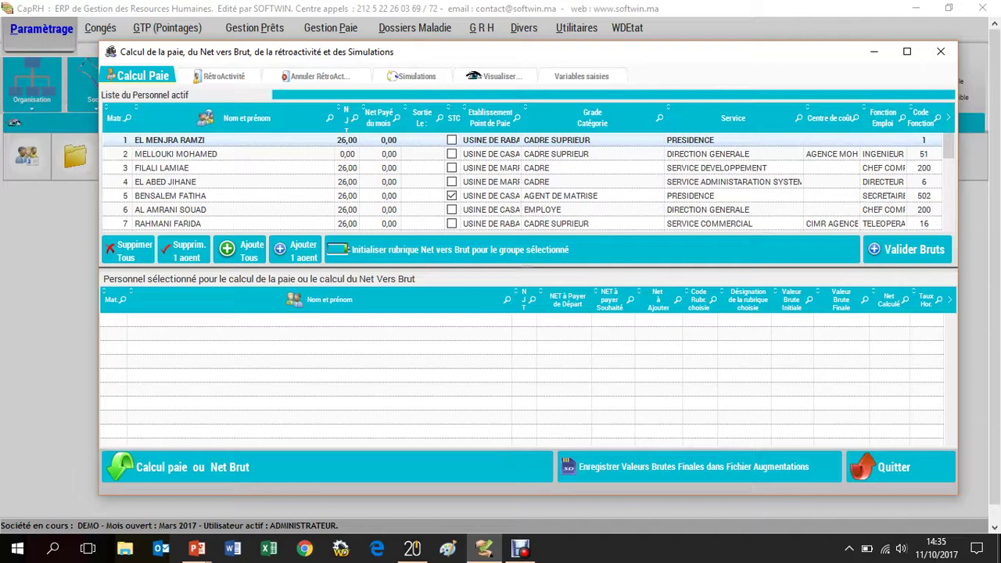
left_click(295, 250)
left_click(616, 320)
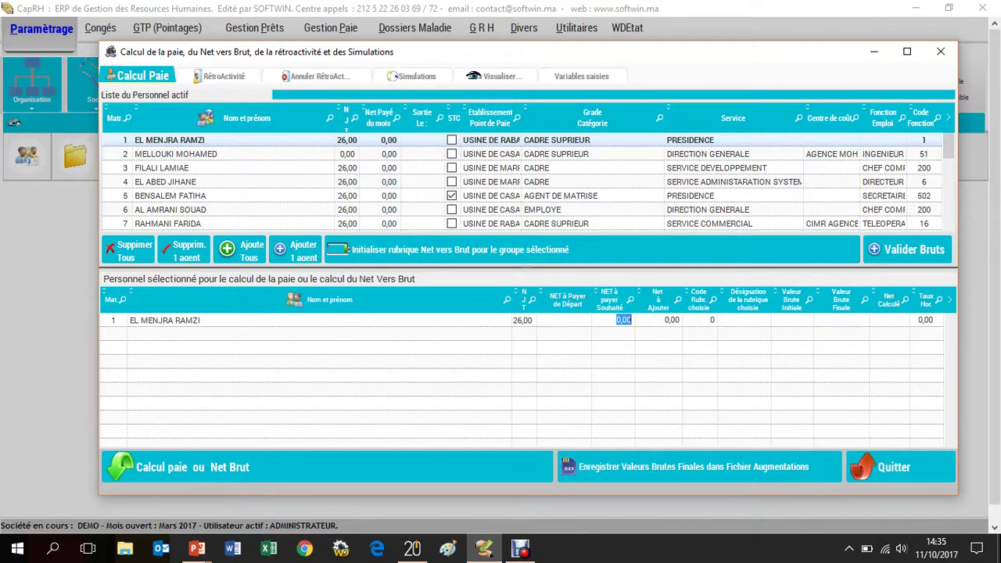
type("12000")
key("Tab")
key("Tab")
type("10")
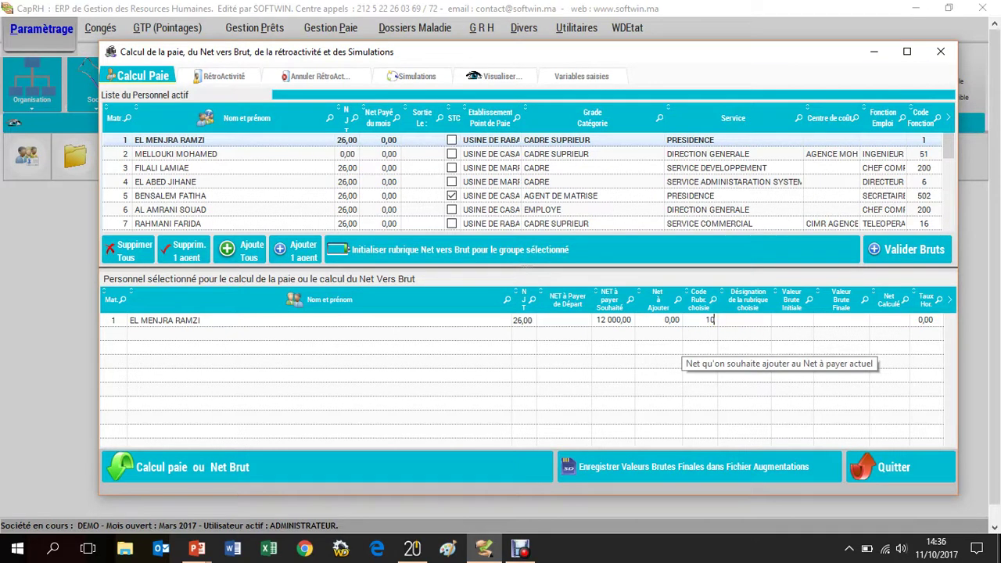
key("Tab")
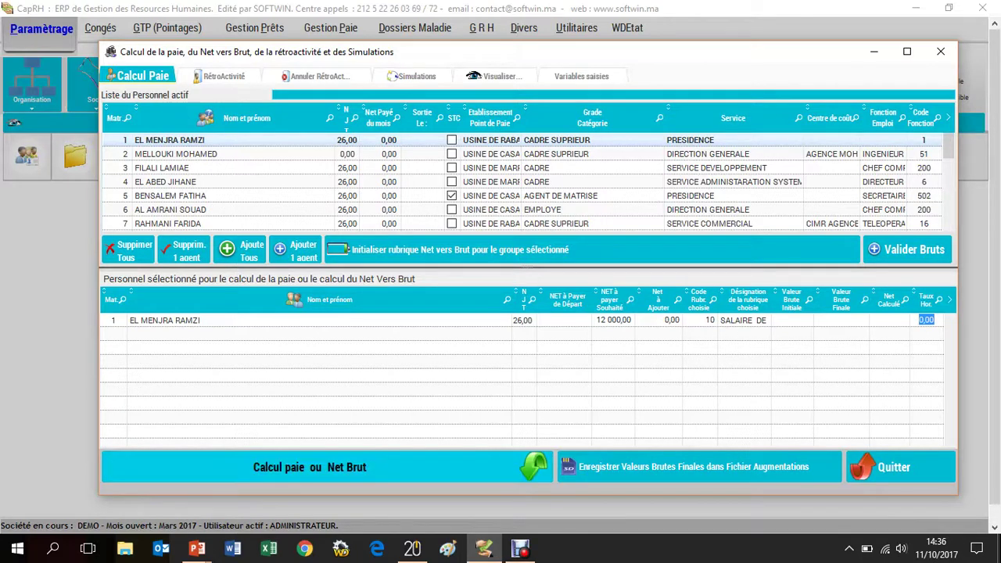
Run the net-to-gross calculation for the selected employee and save the resulting gross values for future payroll calculations.
left_click(305, 472)
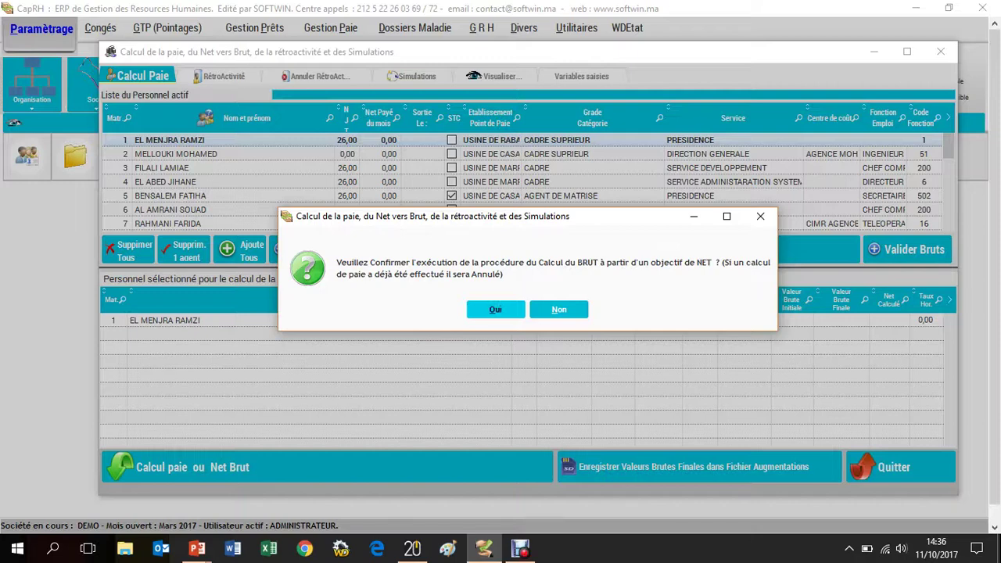
key("Return")
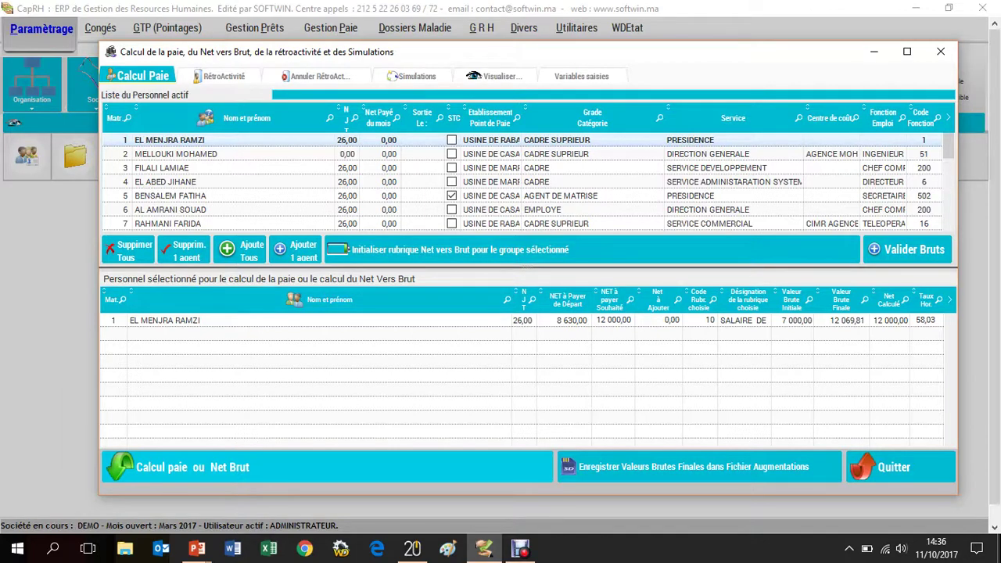
left_click(615, 320)
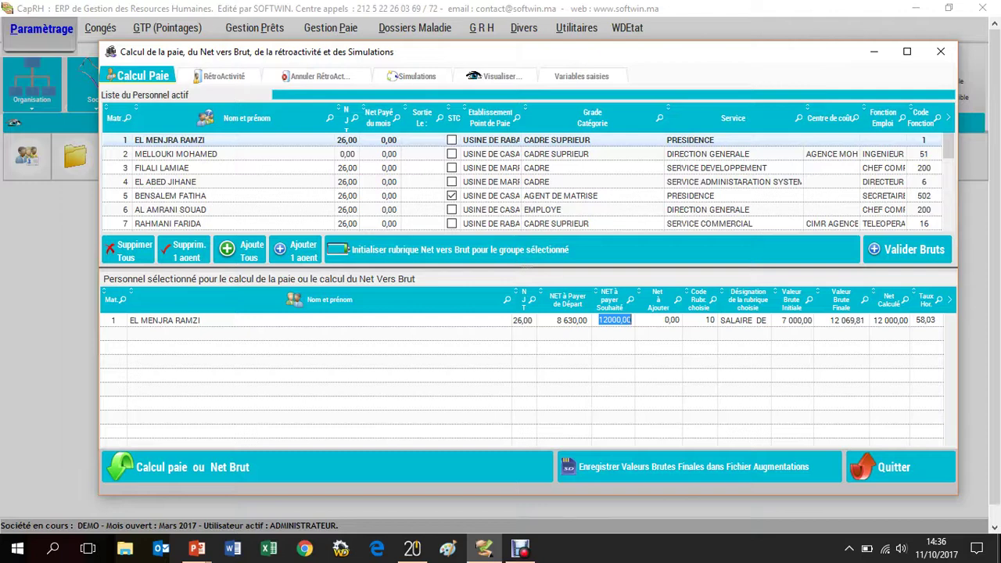
left_click(709, 320)
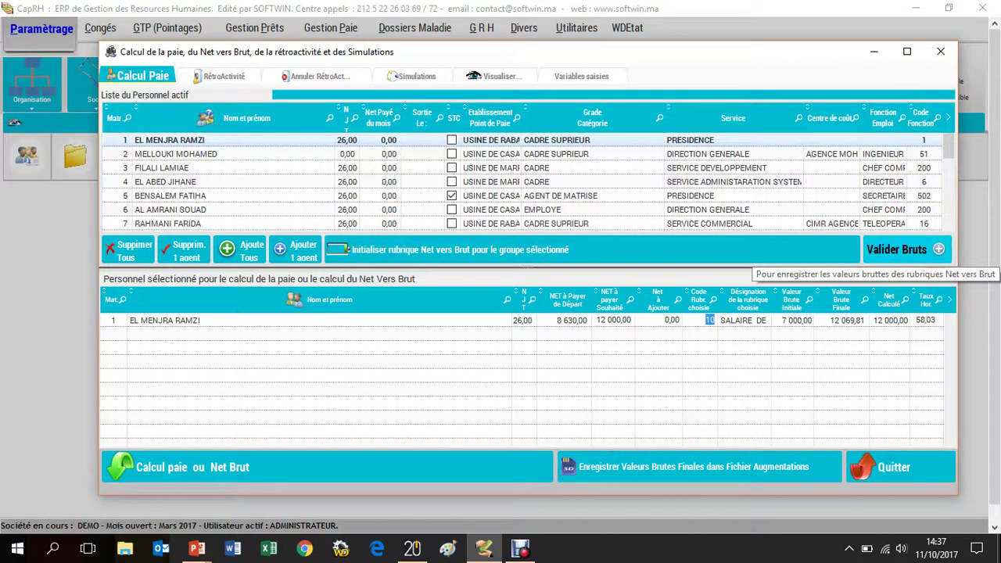
left_click(899, 249)
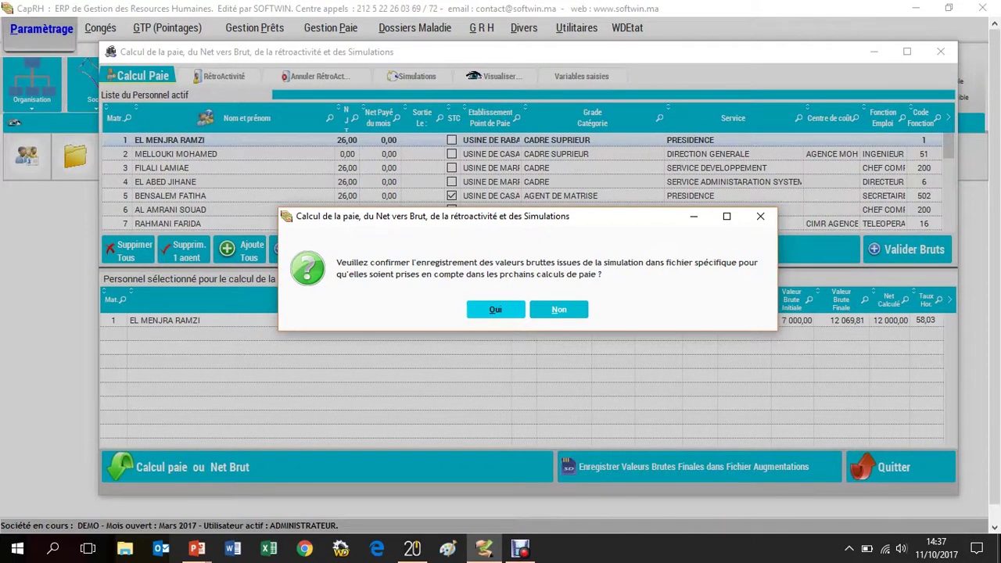
key("Return")
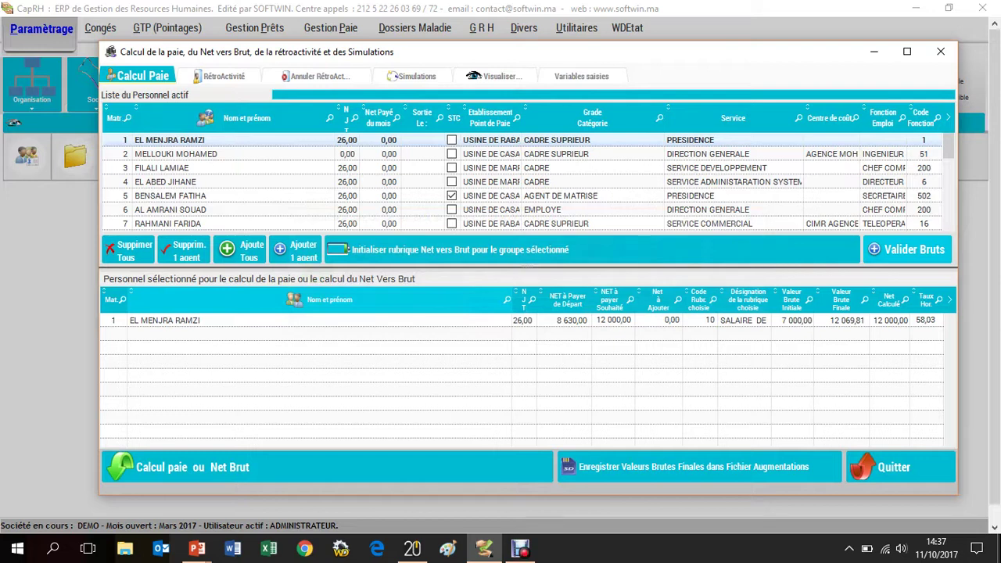
Check the monthly base salary in the pay details of the first employee's personnel record, closing the record and personnel file when done.
left_click(940, 51)
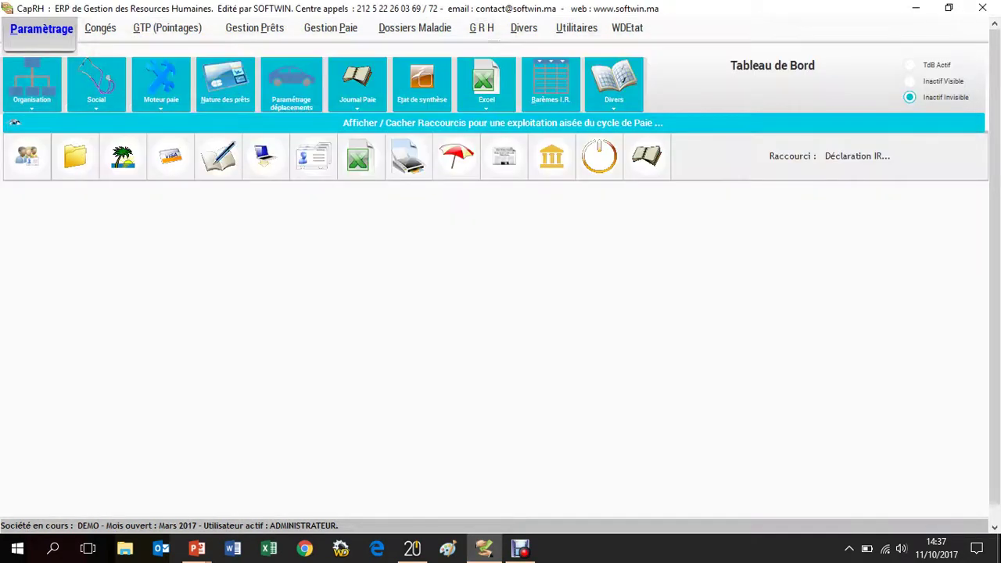
left_click(27, 156)
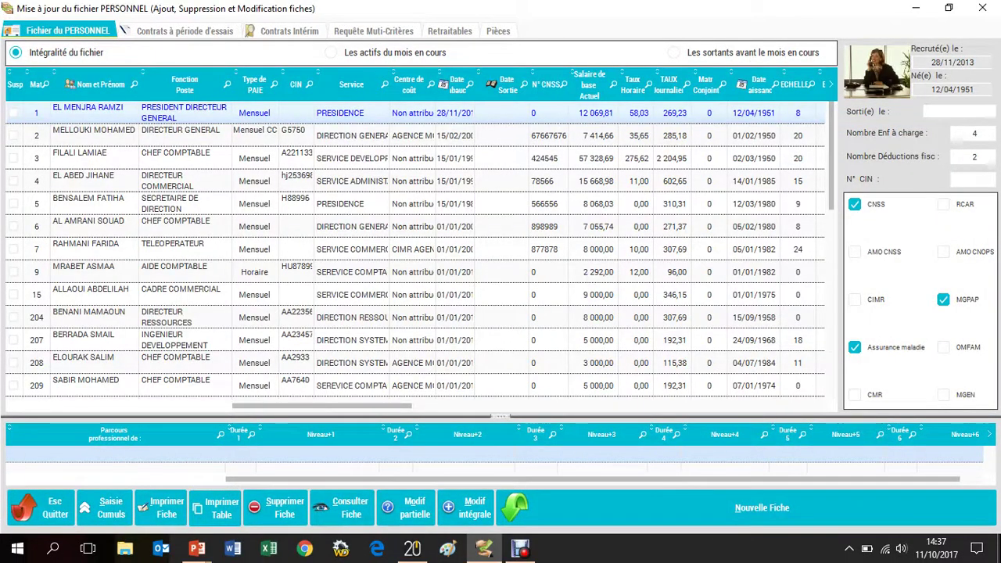
left_click(465, 508)
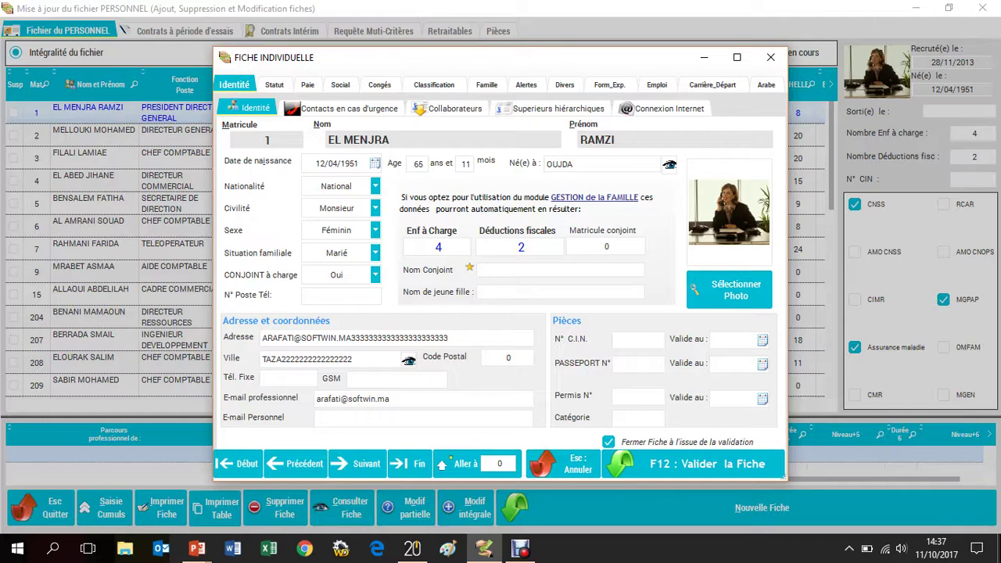
left_click(307, 85)
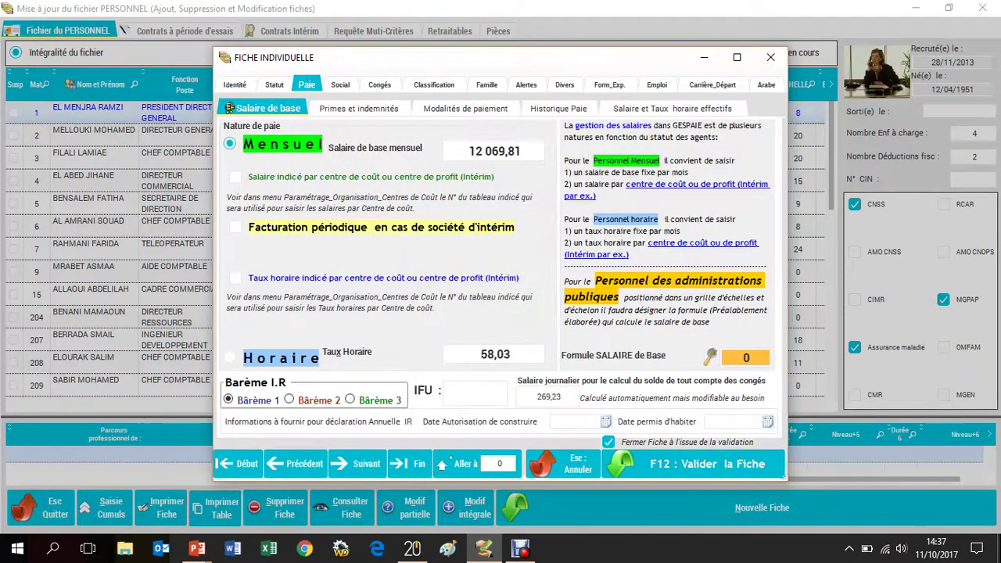
key("Tab")
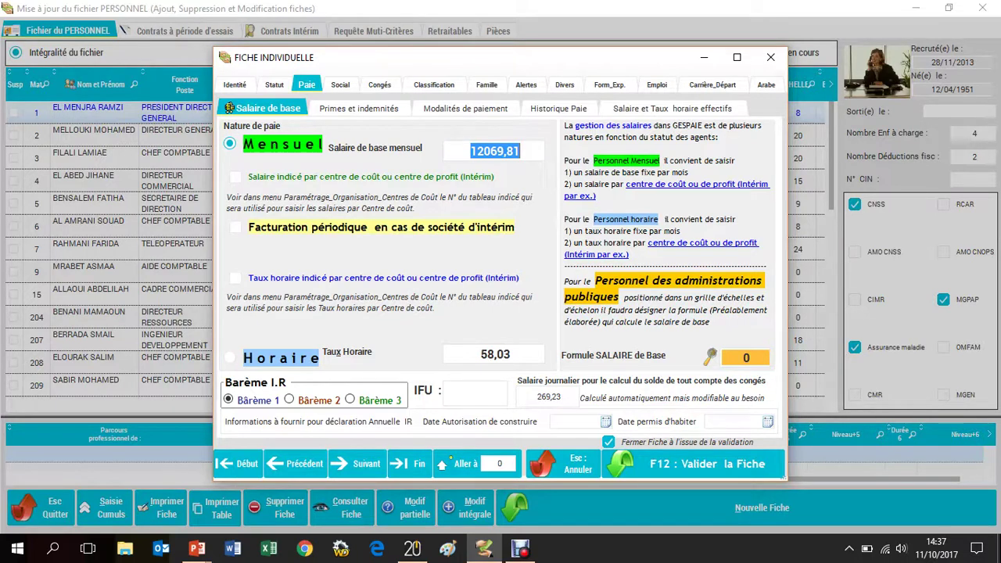
left_click(770, 57)
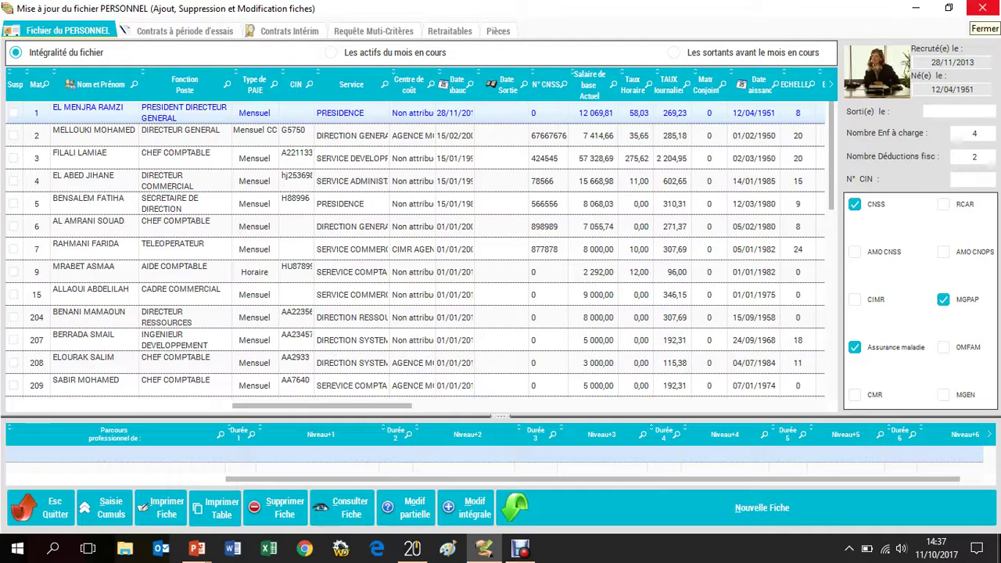
left_click(982, 8)
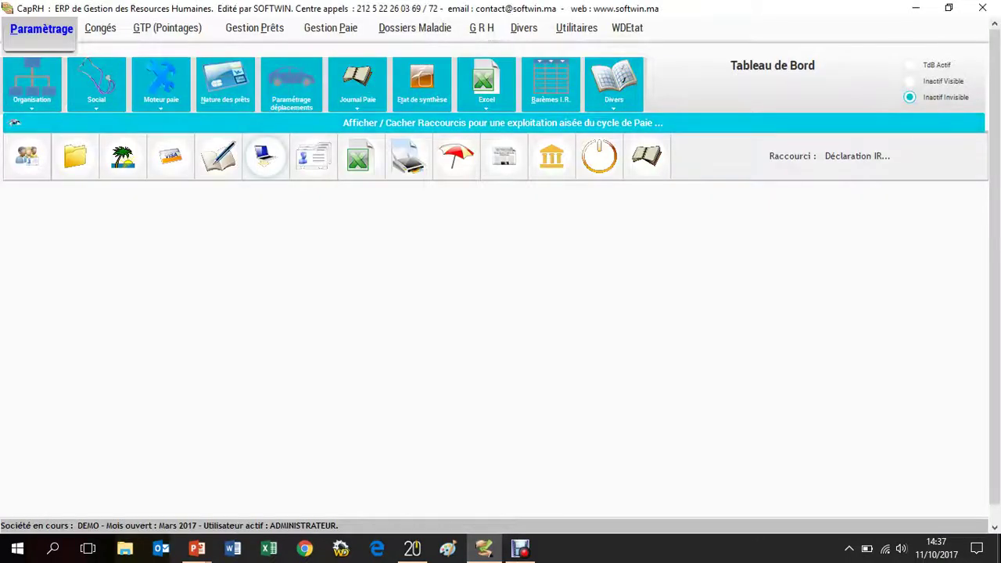
Reopen the payroll and net-to-gross calculation and remove all employees from the calculation selection.
left_click(269, 156)
left_click(371, 300)
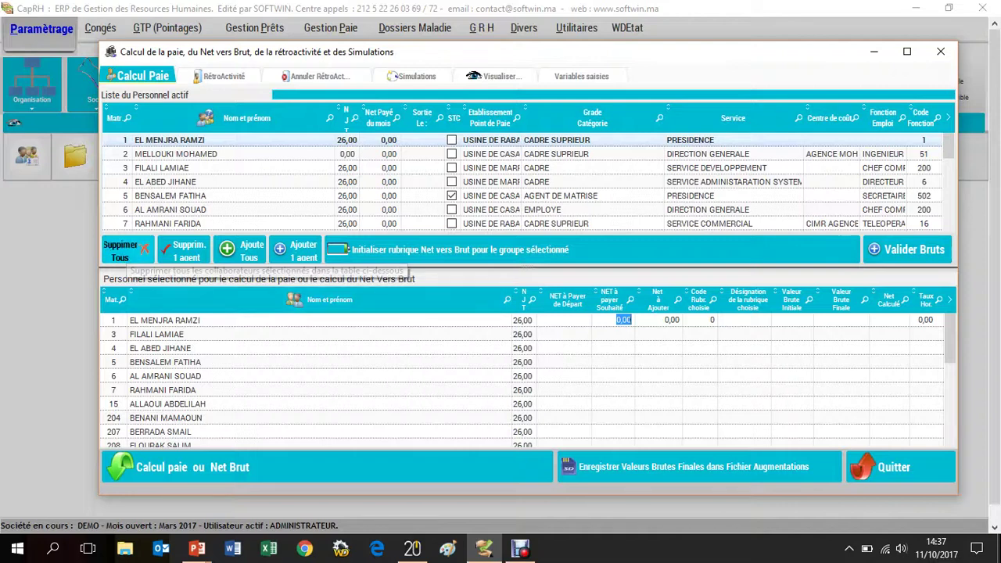
left_click(125, 250)
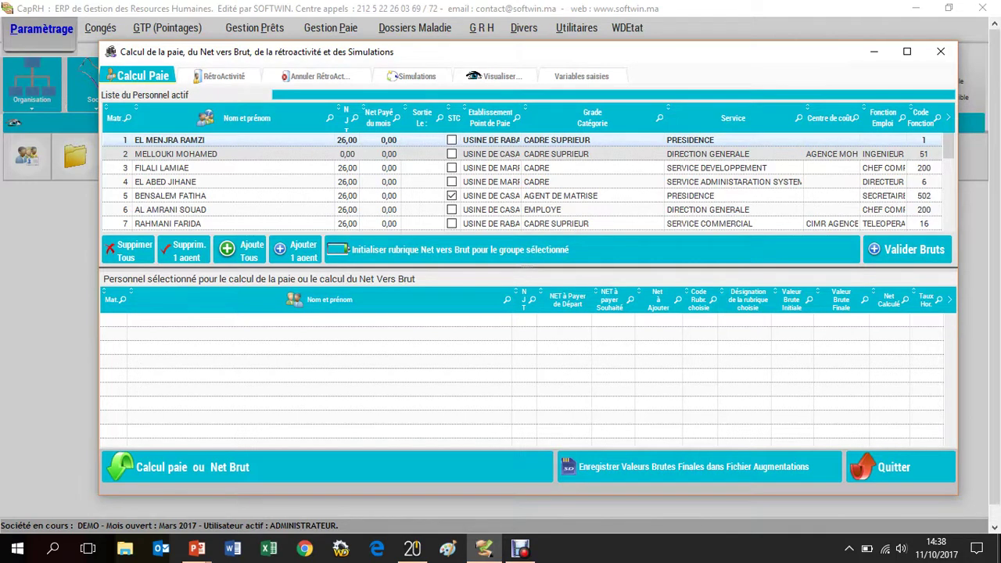
Add the EMPLOYE-grade employee of Direction Generale, the information systems employee with function code 200, and the Service Paie employee to the selection.
double_click(169, 209)
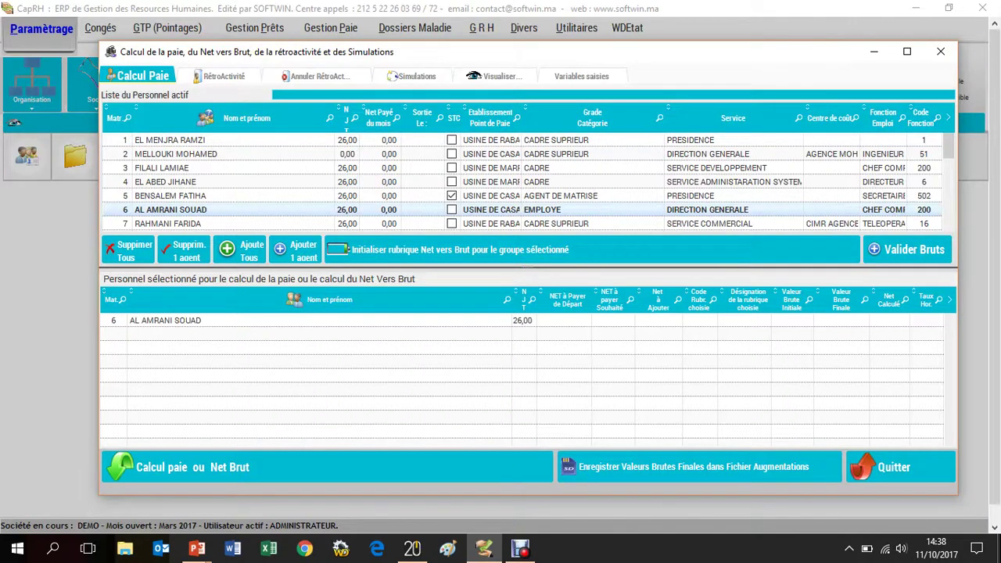
scroll(170, 196, "down", 2)
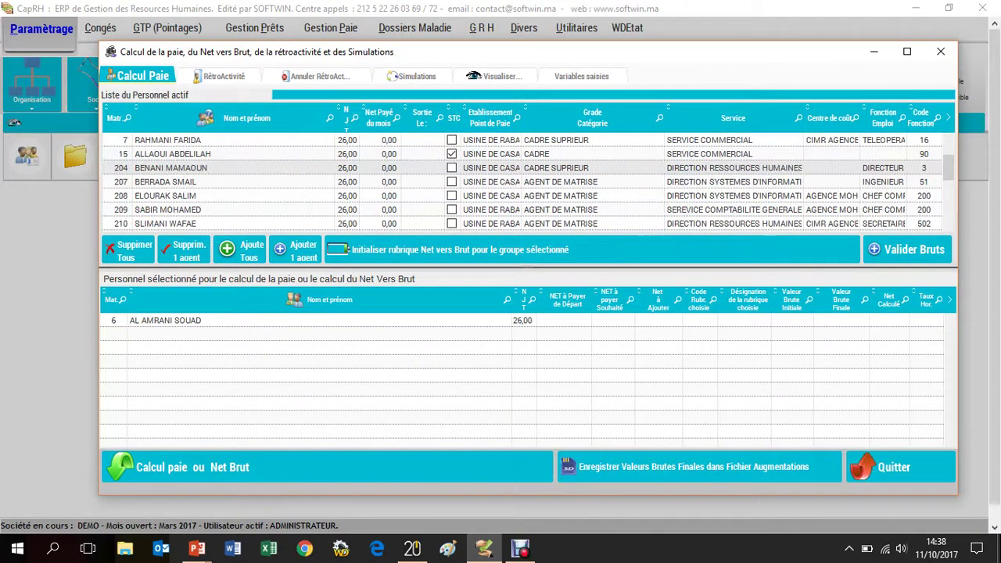
double_click(170, 196)
scroll(170, 195, "down", 1)
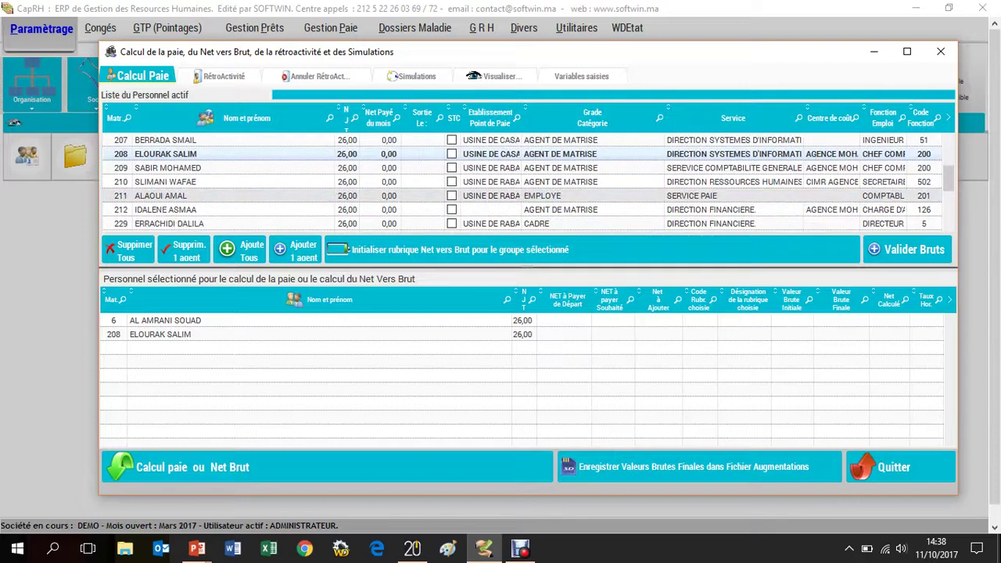
double_click(170, 195)
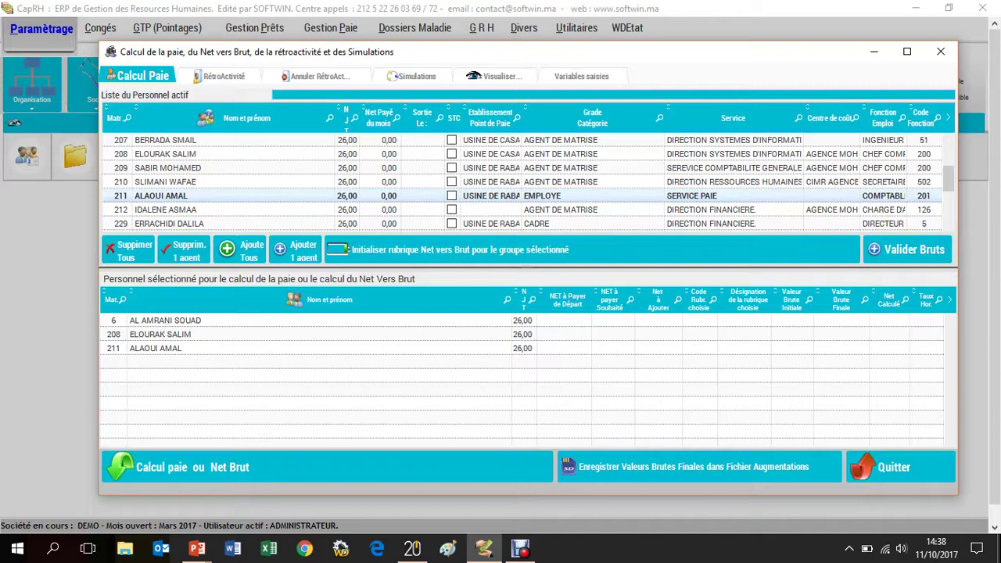
Set the desired net pay of the first selected employee to 13000.
left_click(623, 319)
type("13 000")
key("Tab")
key("Tab")
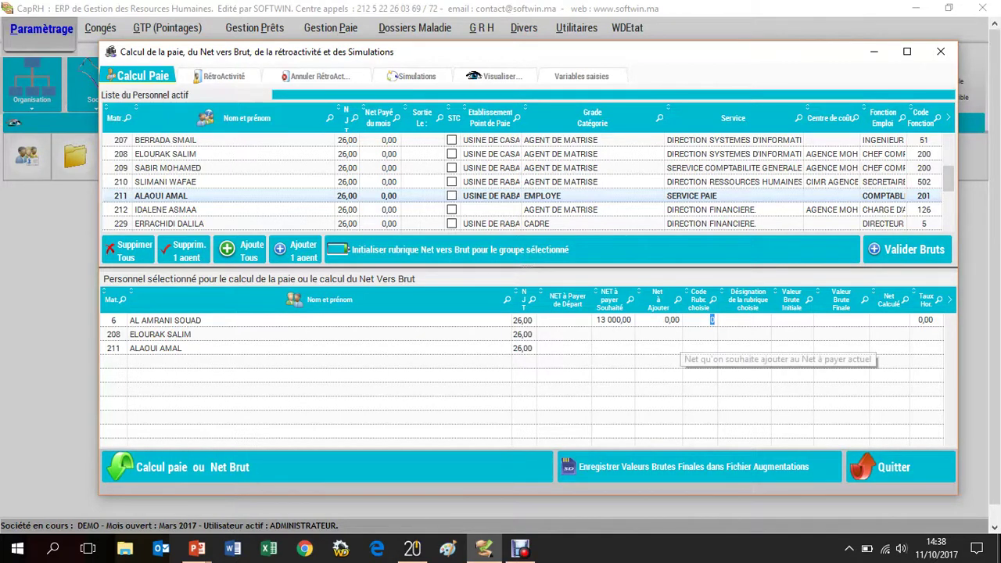
Try rubric codes 310 and 305 for the first selected employee.
type("310")
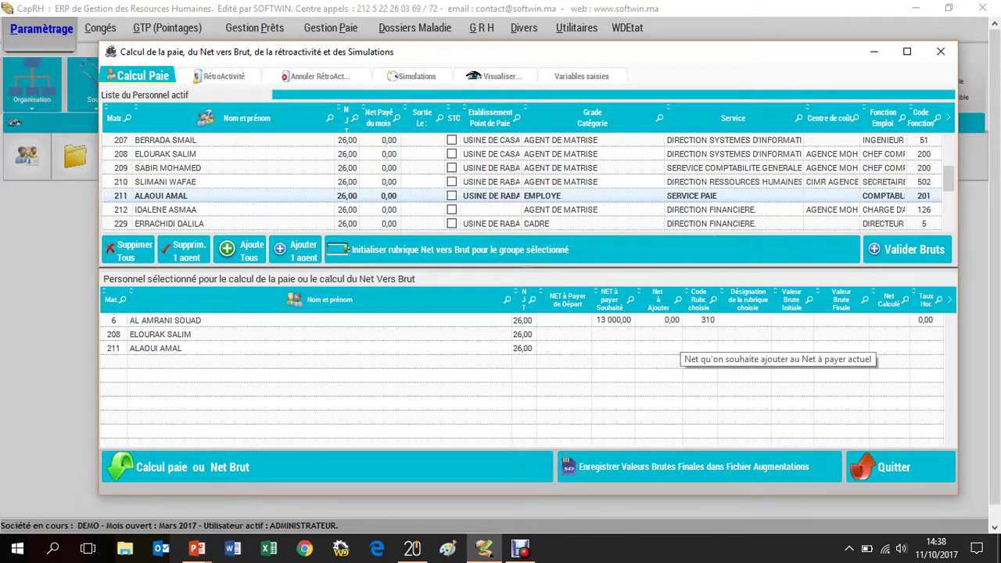
key("Tab")
left_click(708, 320)
type("3")
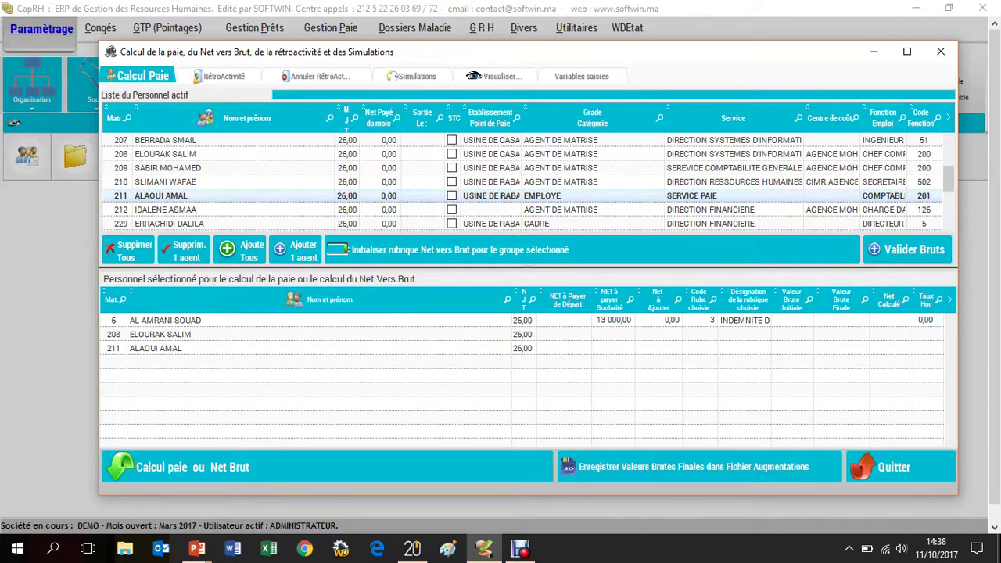
type("05")
Search the rubrics for the designation PRIM and assign PRIME SPECIALE, code 269, to the first selected employee.
left_click(531, 249)
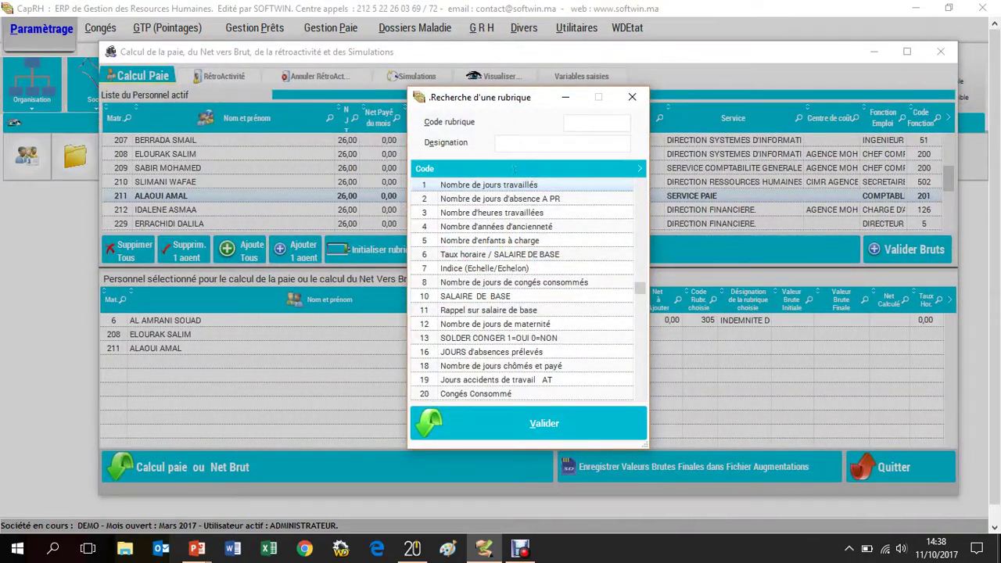
type("PR")
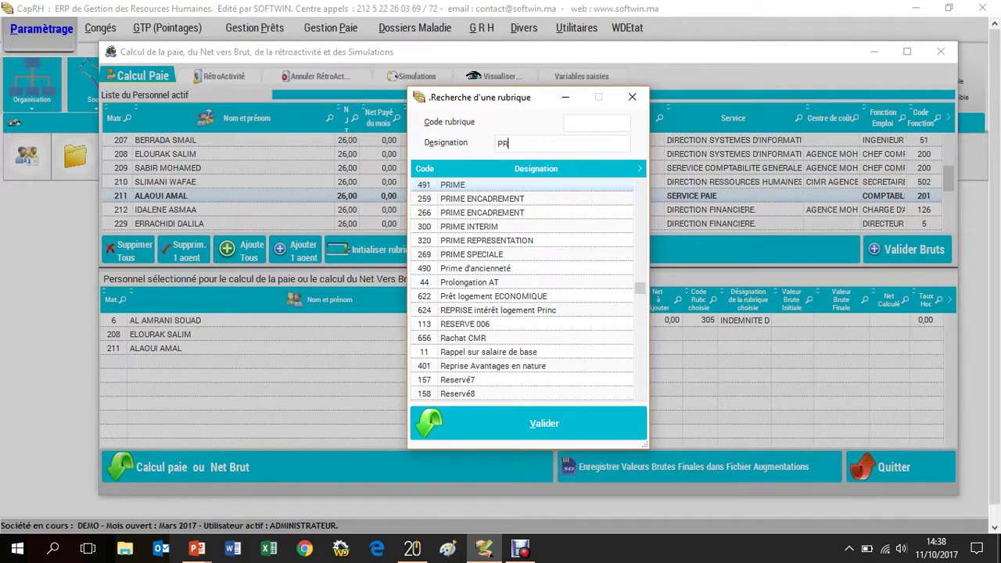
type("IM")
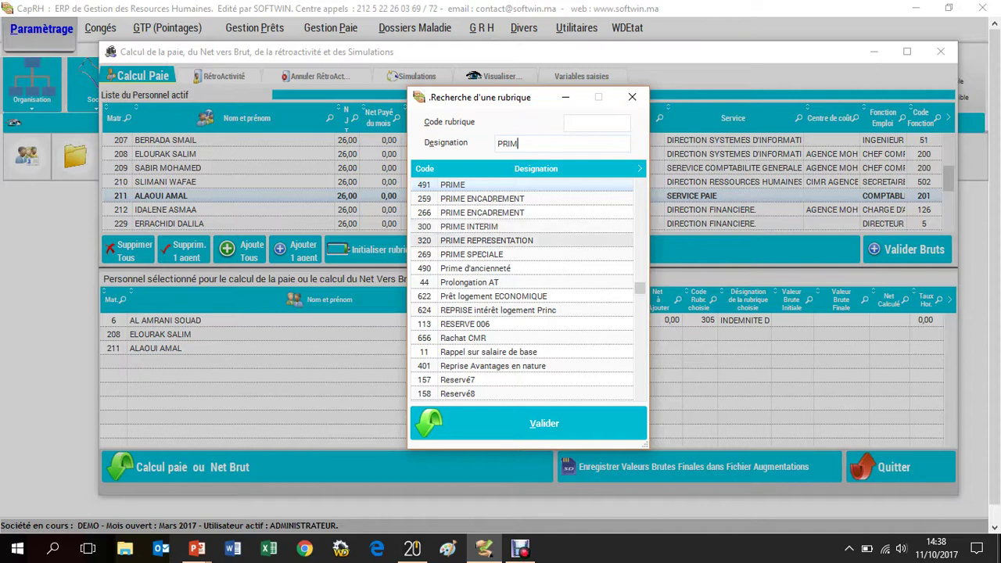
double_click(472, 254)
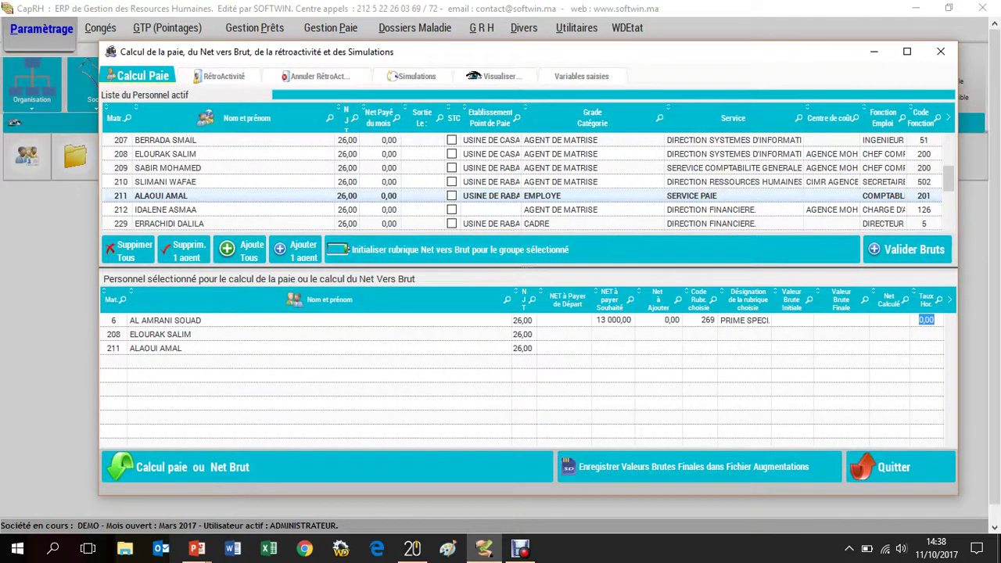
Set the second selected employee's desired net pay to 12500 on rubric code 10.
key("Tab")
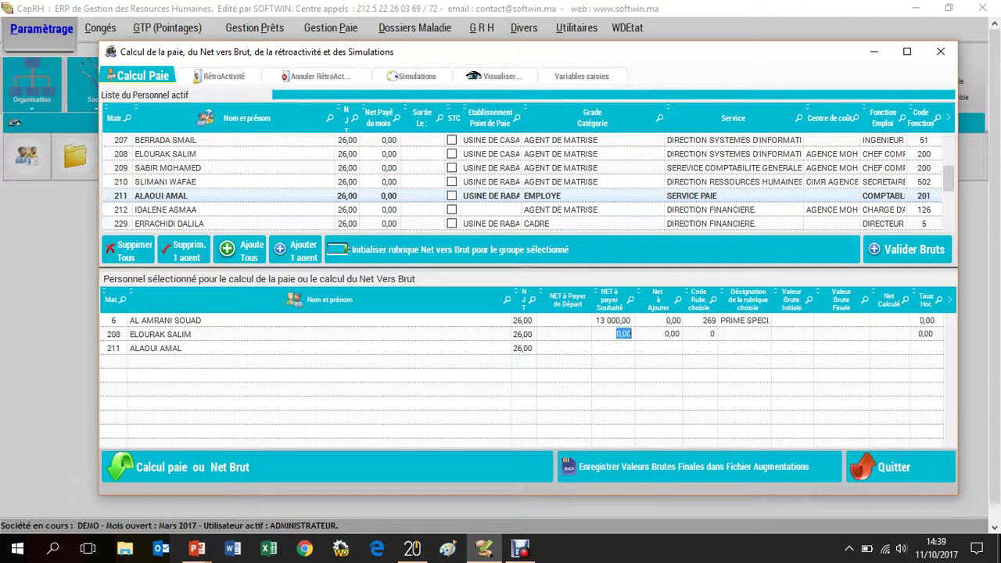
type("12500")
key("Tab")
type("10")
key("Tab")
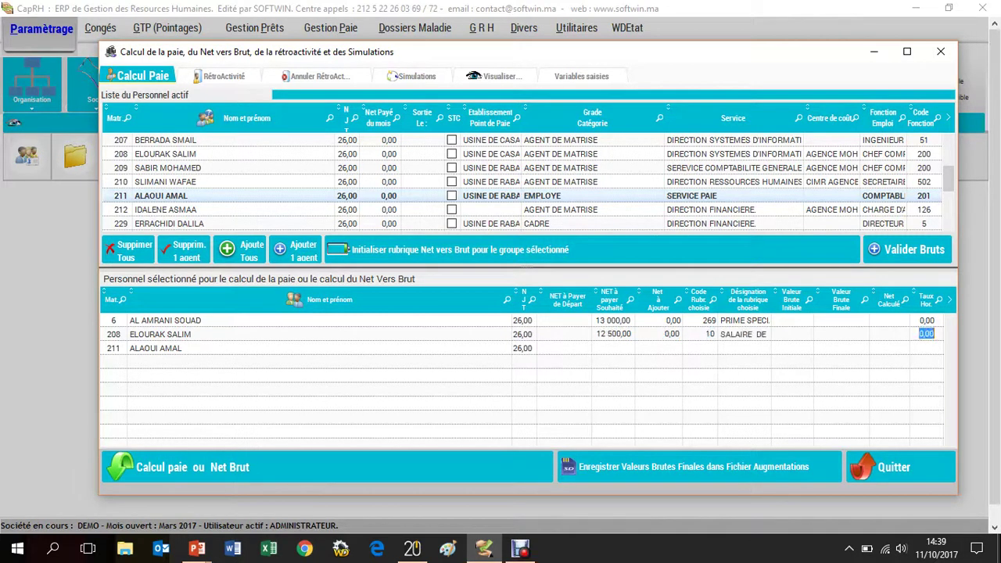
Set the third selected employee's desired net pay to 9500 on rubric code 10 and run the net-to-gross calculation for the selection.
key("Tab")
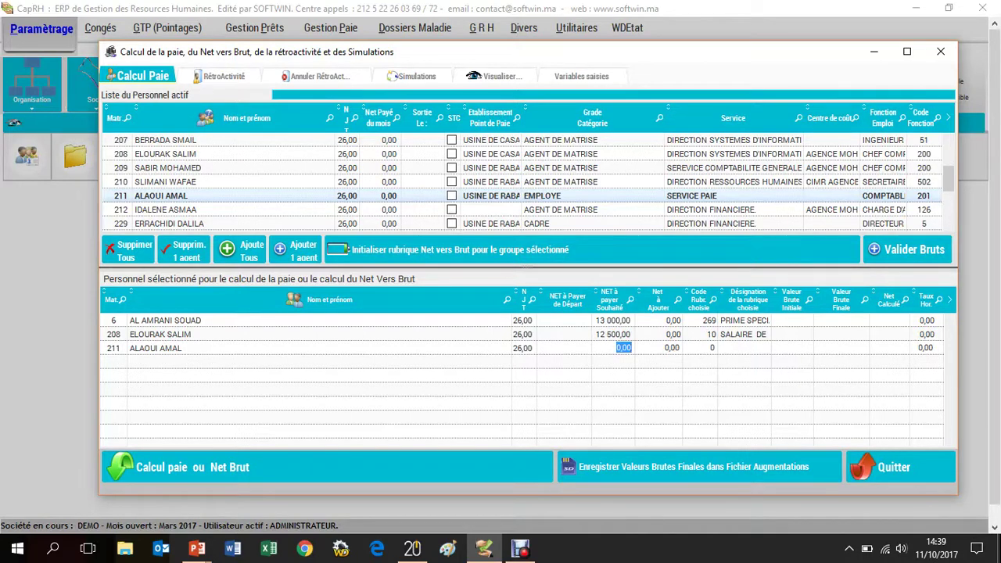
type("9500")
key("Tab")
key("Tab")
type("10")
left_click(512, 461)
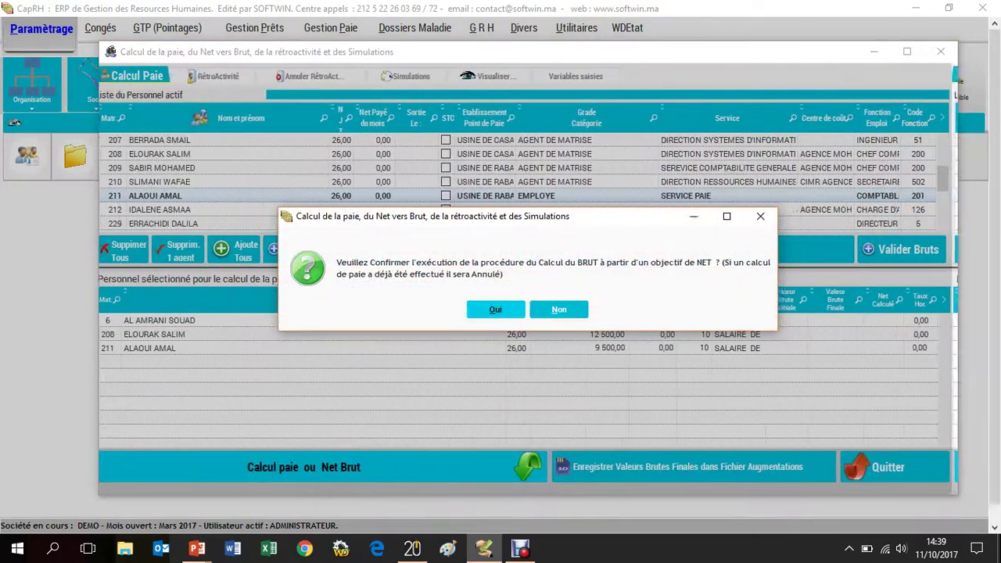
key("Return")
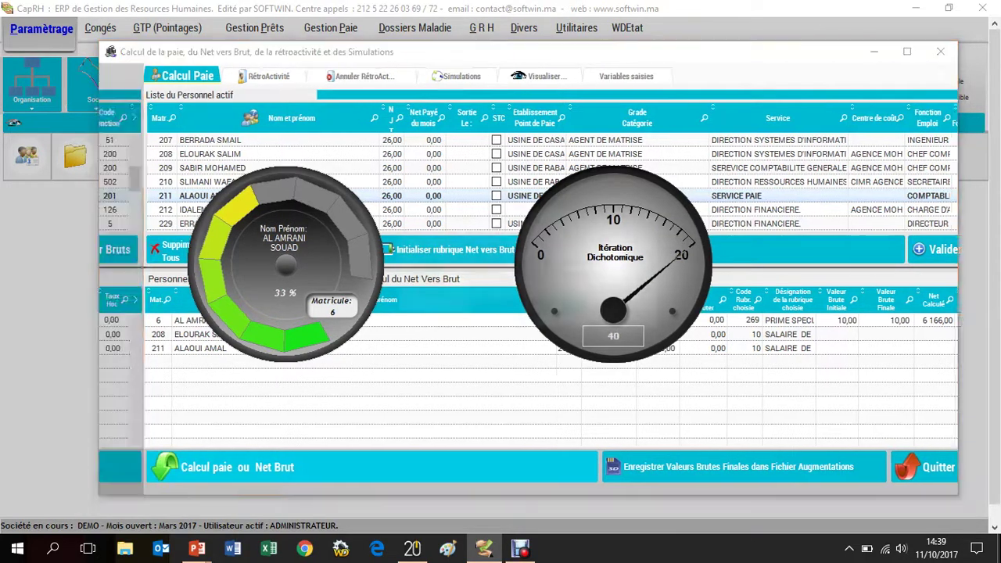
Reopen the payroll calculation for monthly personnel and remove all employees from the calculation selection.
key("Return")
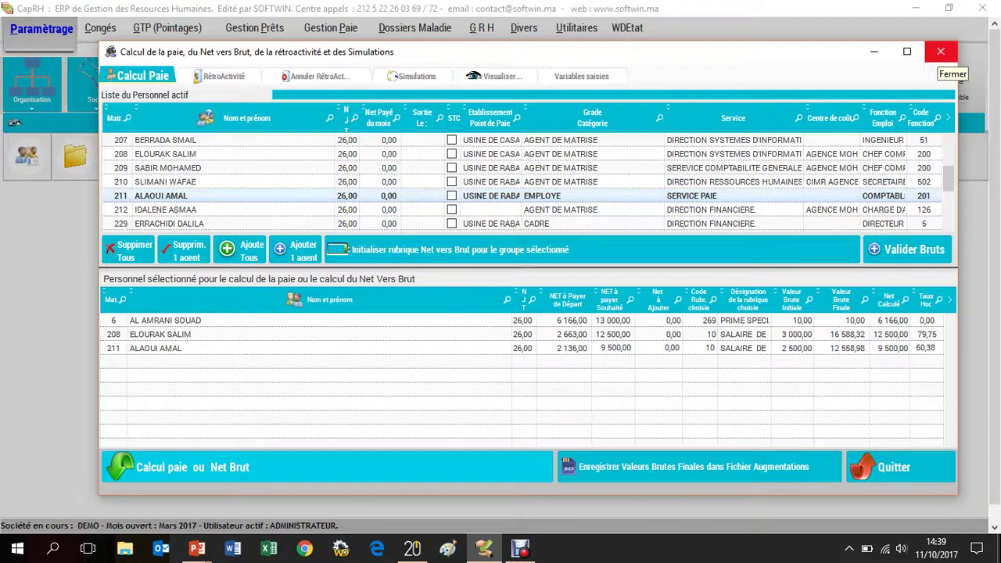
left_click(941, 52)
left_click(266, 156)
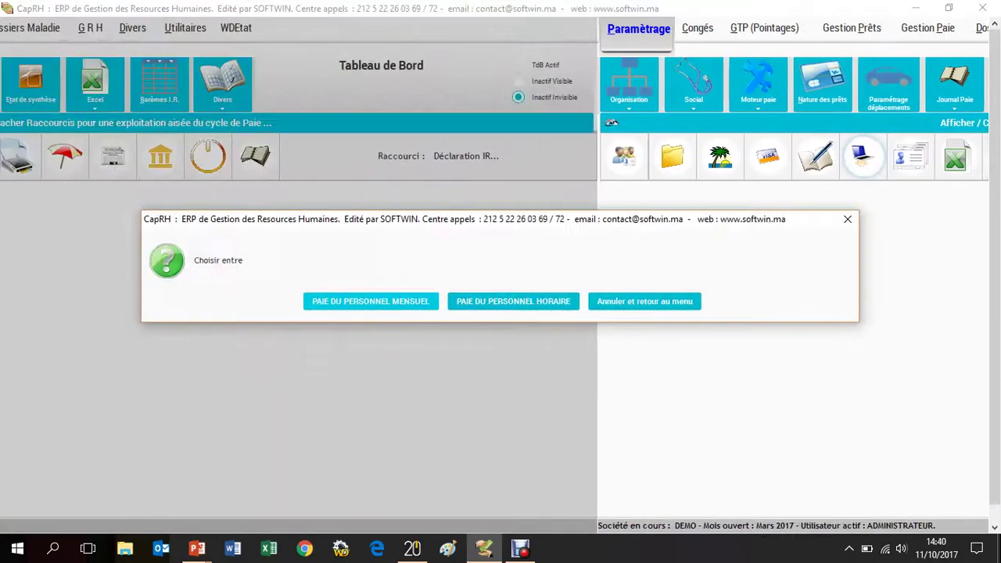
key("Return")
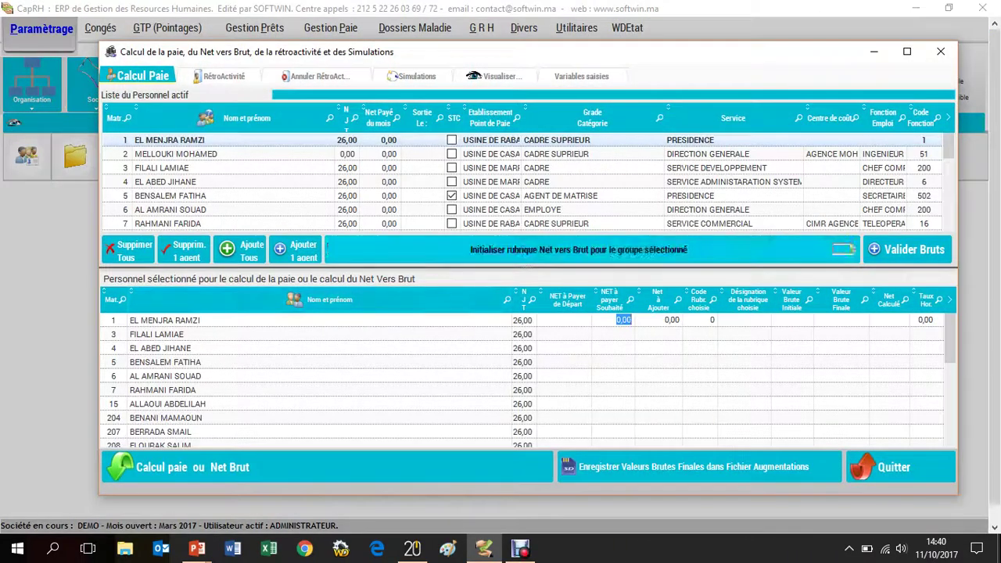
left_click(129, 250)
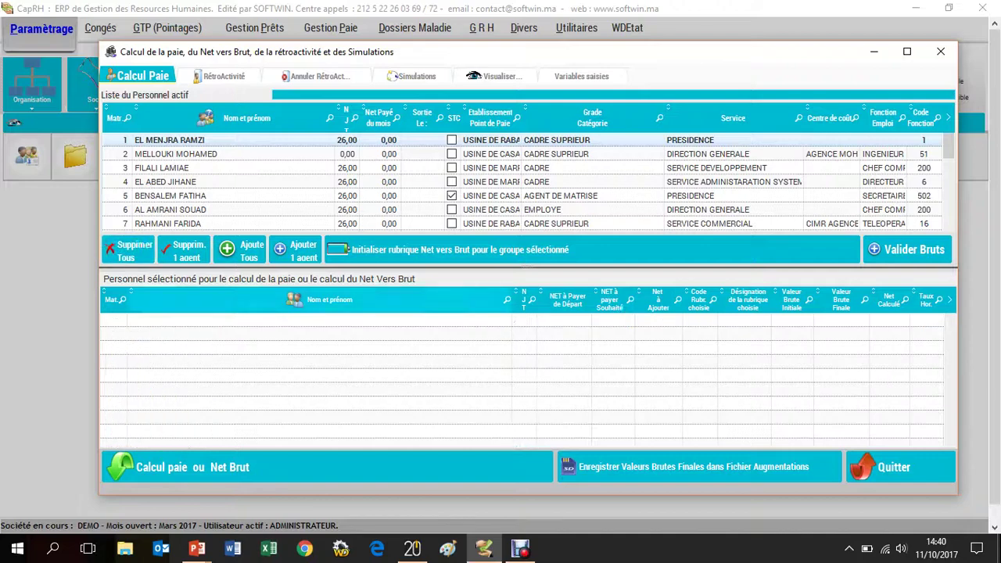
left_click(414, 249)
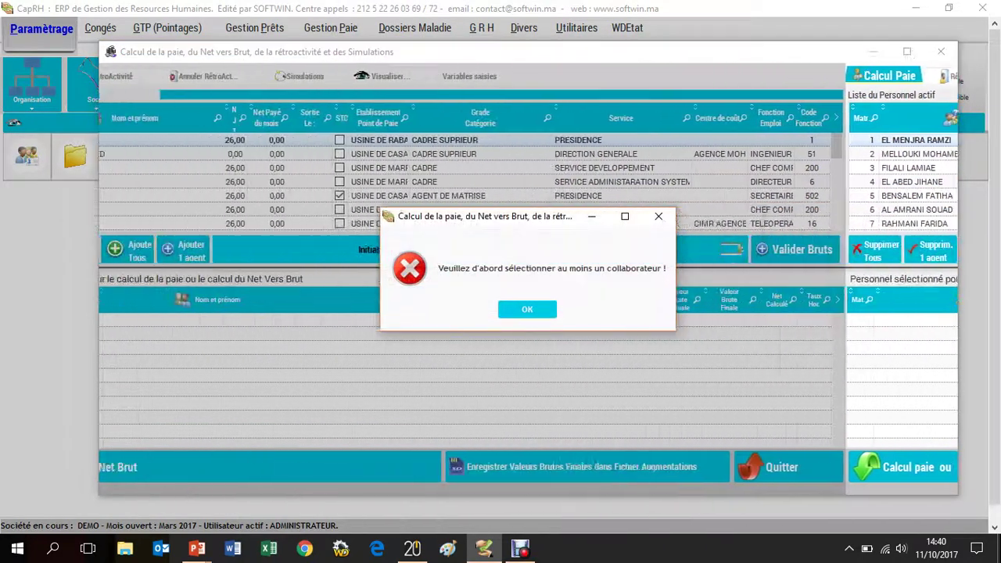
key("Return")
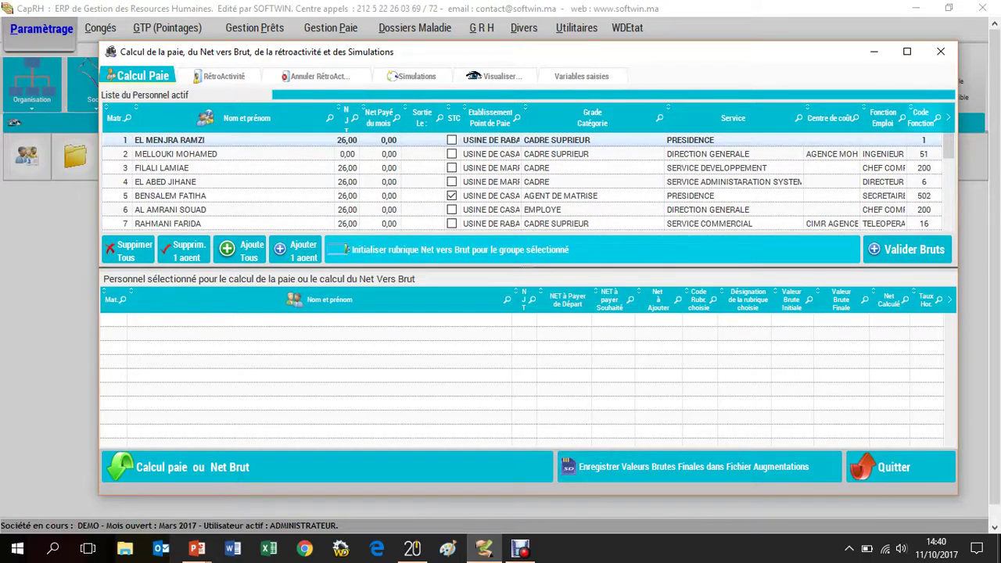
Filter the active staff to function codes less than or equal to 6 and add all filtered employees to the selection.
right_click(931, 117)
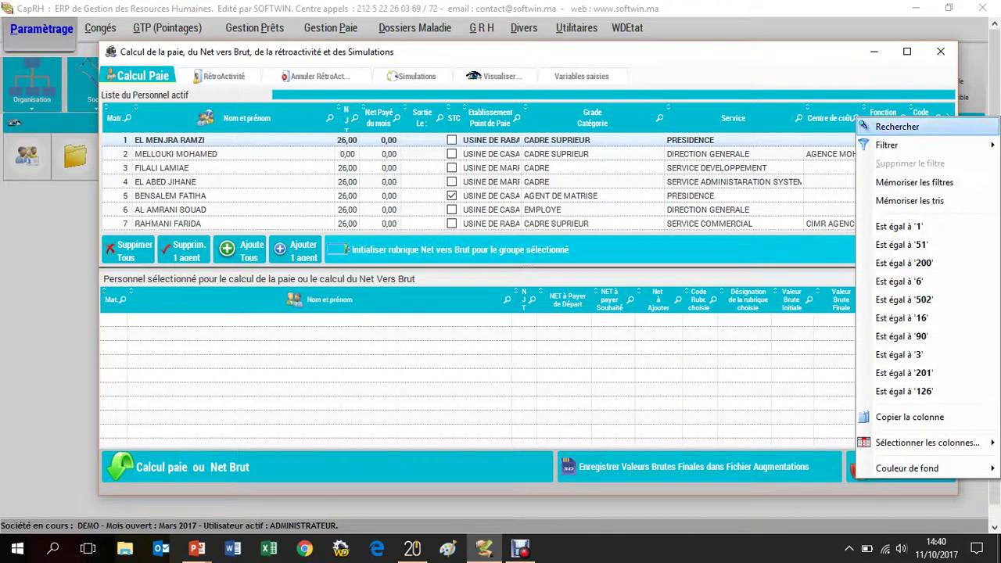
mouse_move(887, 145)
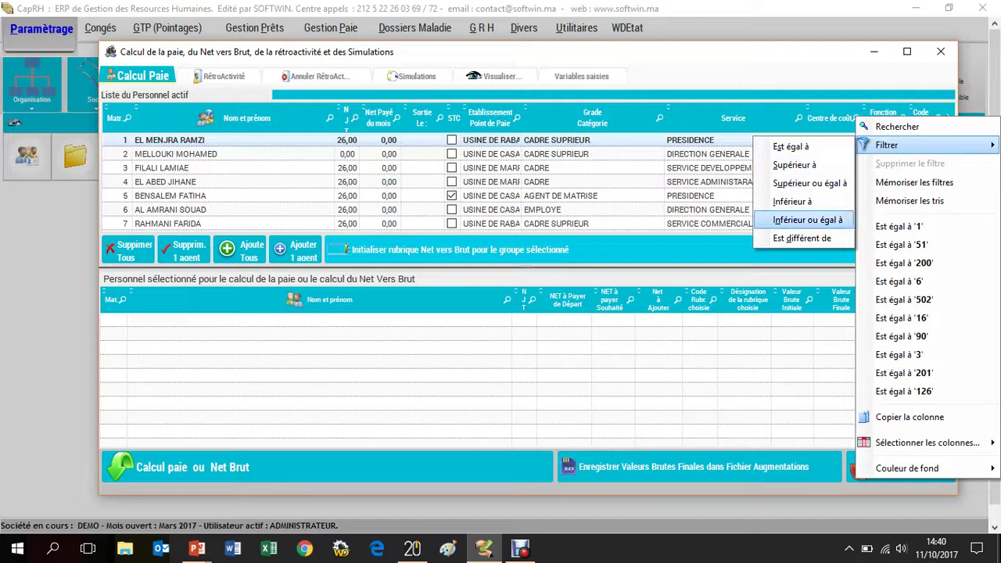
left_click(807, 219)
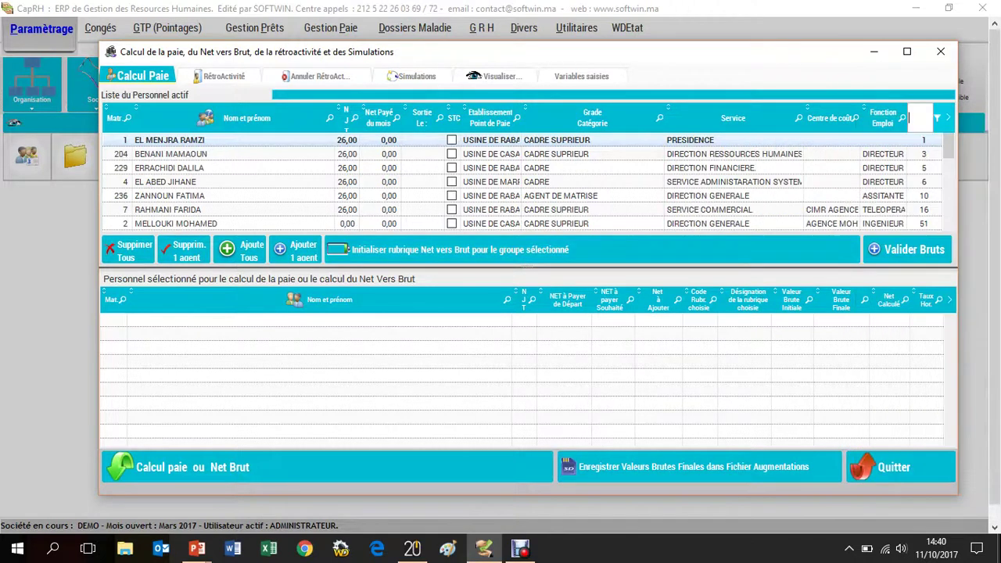
type("6")
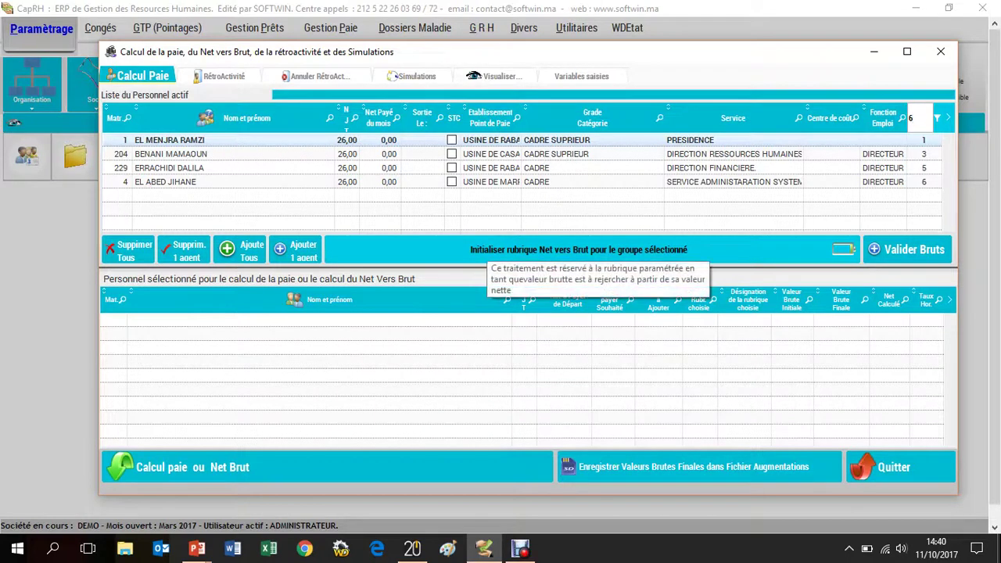
left_click(492, 250)
key("Return")
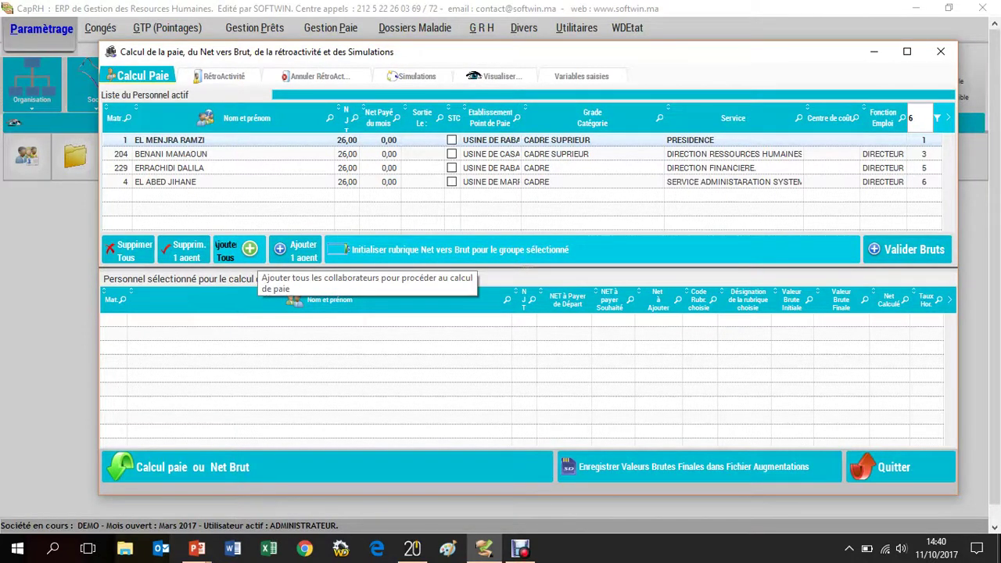
left_click(242, 250)
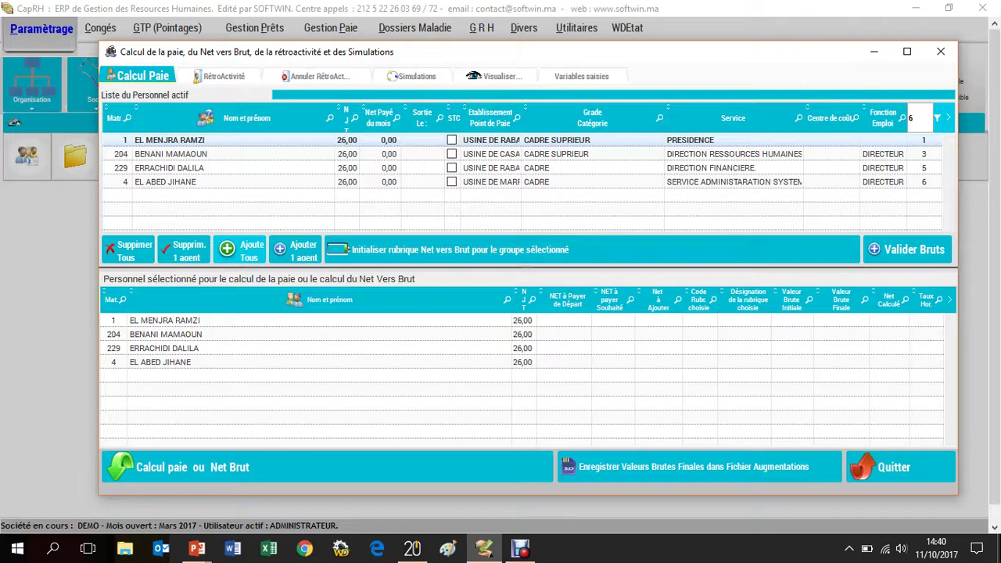
Initialise rubric 310, INDEMNITE DE FONCTION, as the net-to-gross rubric for the selected group and run the gross calculation.
left_click(591, 249)
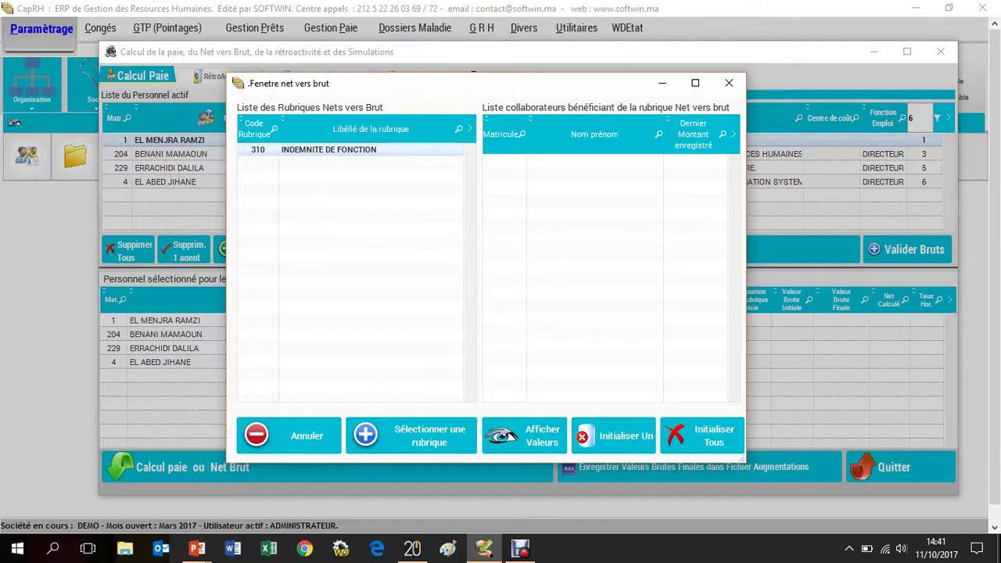
left_click(411, 436)
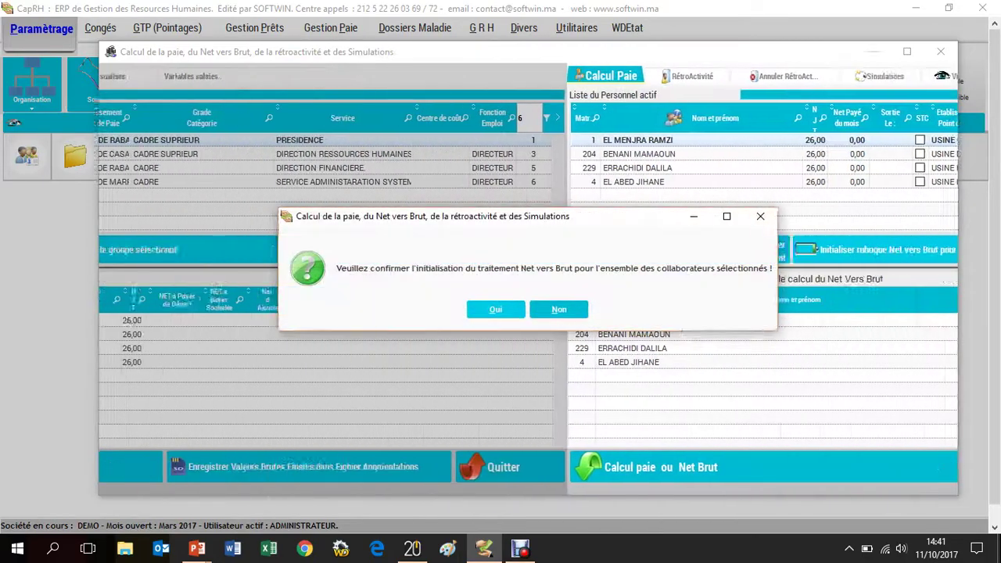
left_click(495, 310)
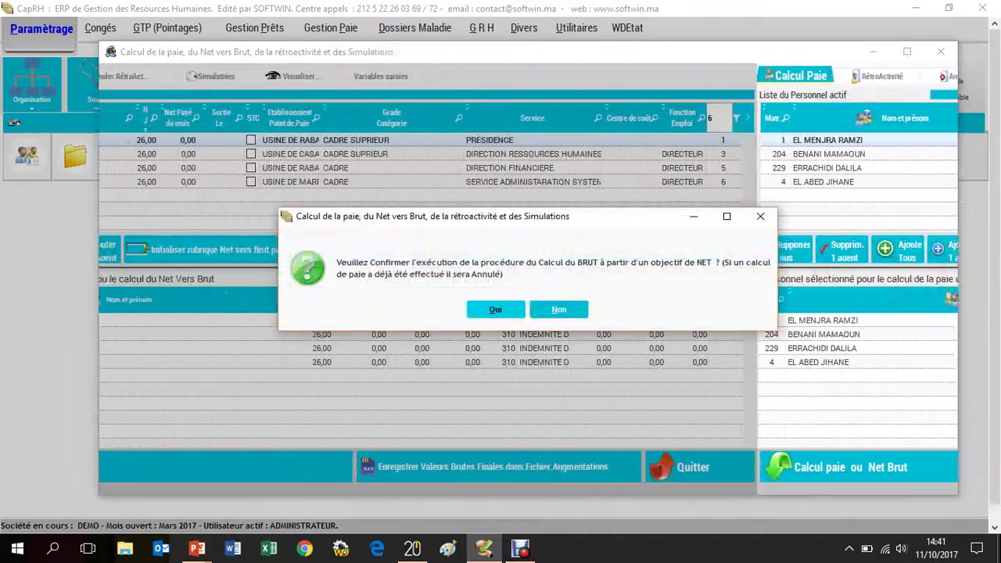
left_click(496, 309)
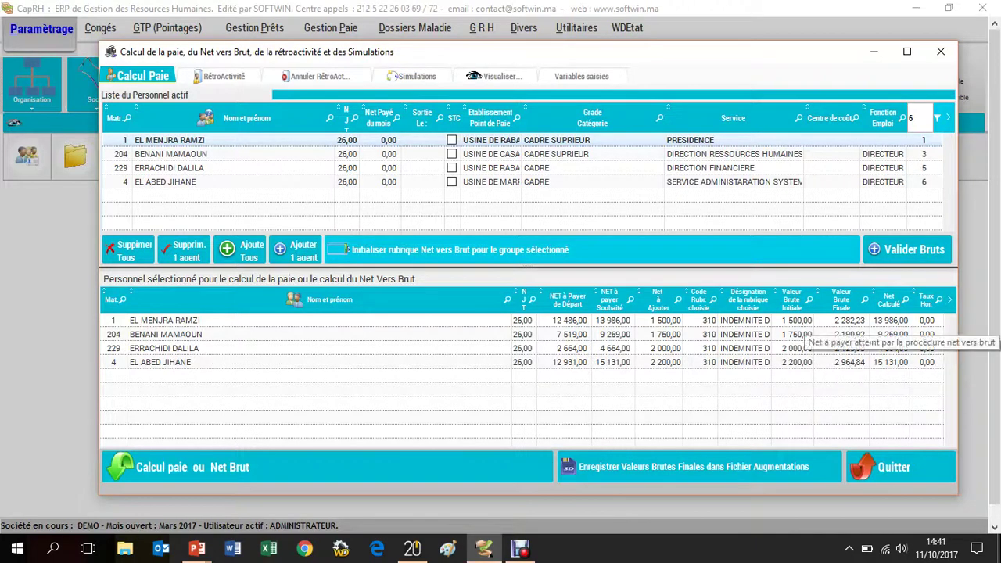
Validate and record the calculated gross values for use in upcoming payroll calculations.
left_click(899, 249)
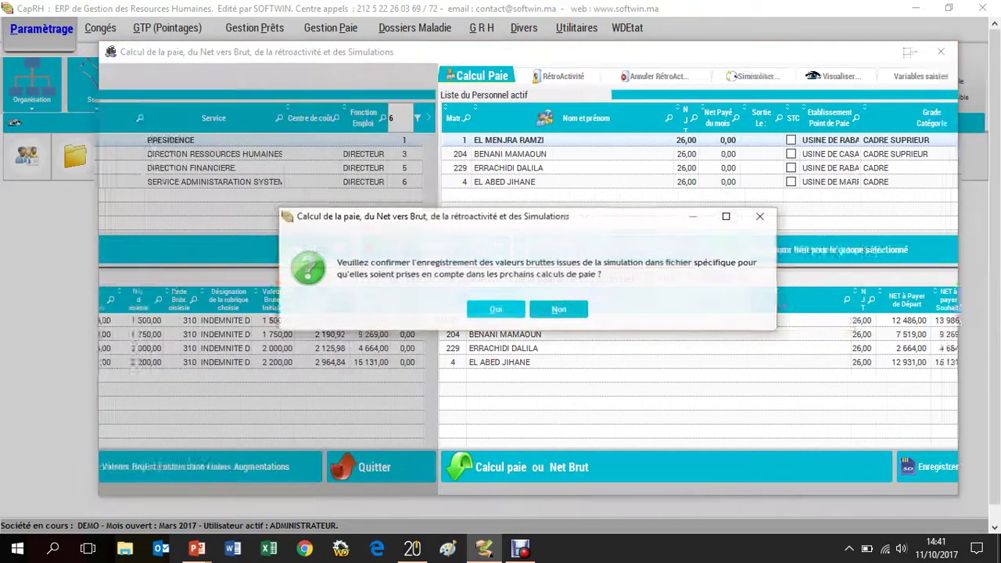
left_click(495, 309)
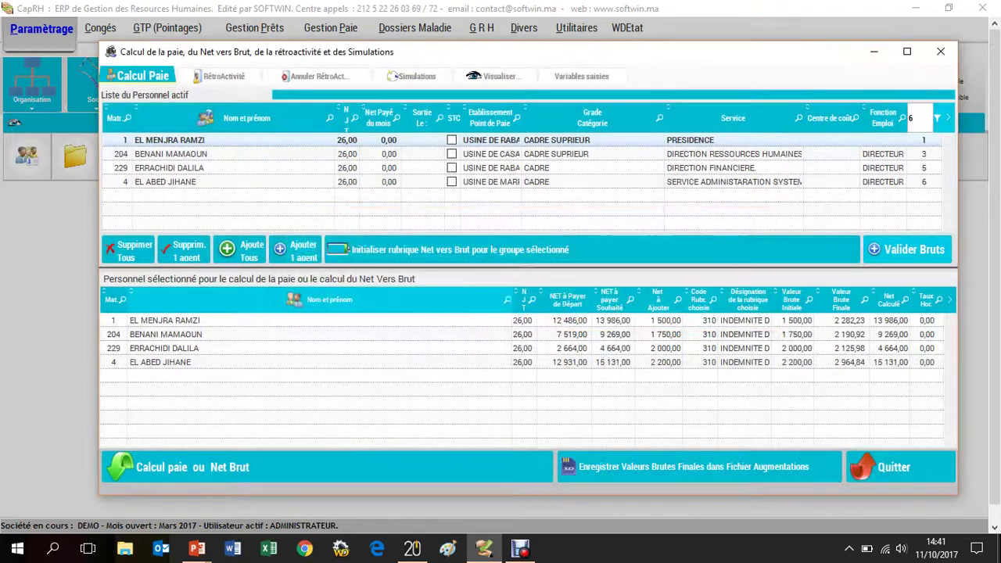
Examine the last recorded amount of each employee under rubric 310 in the net-to-gross window, without initialising the group again.
left_click(460, 250)
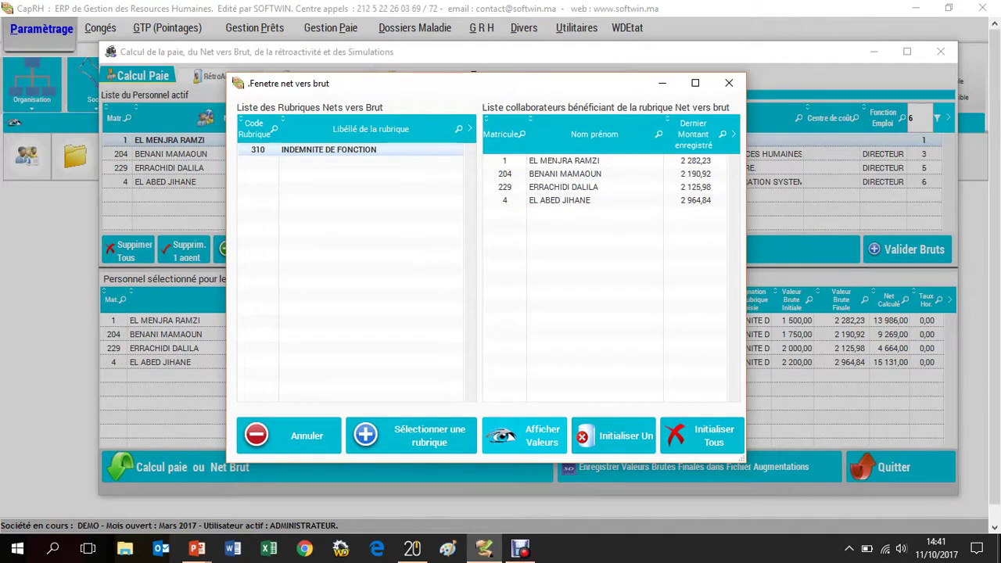
left_click(695, 200)
left_click(695, 200)
left_click(695, 187)
left_click(695, 187)
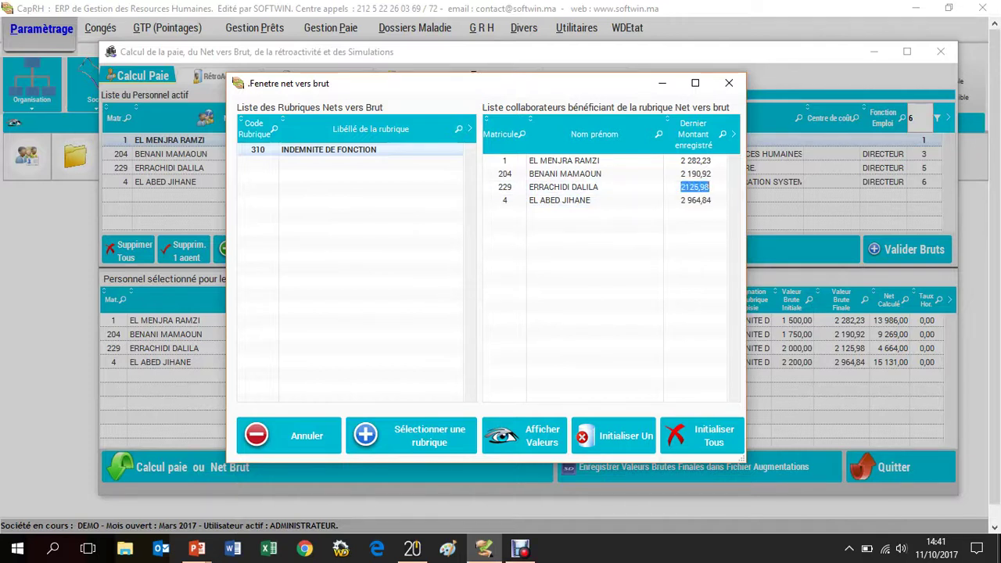
left_click(695, 174)
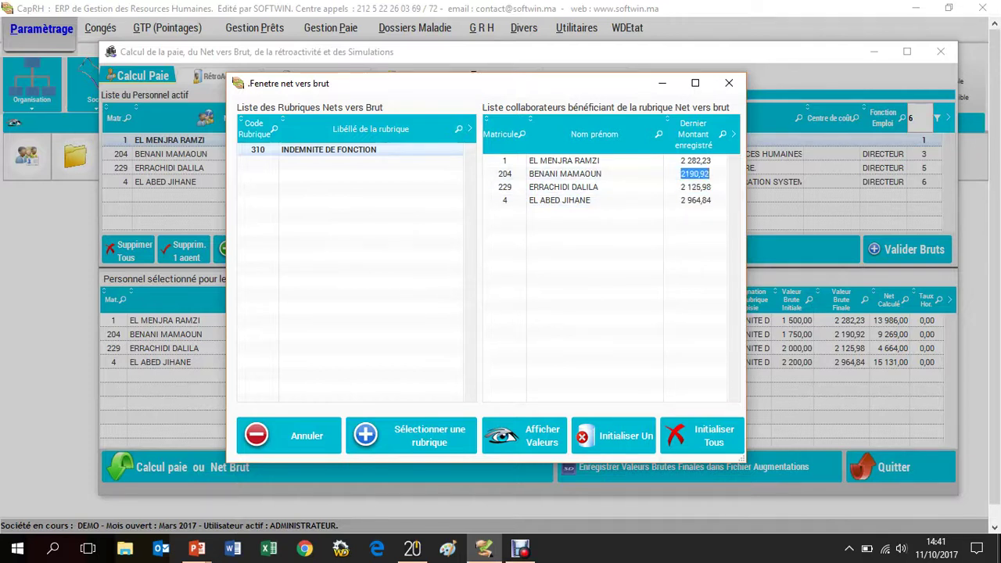
left_click(695, 160)
left_click(595, 173)
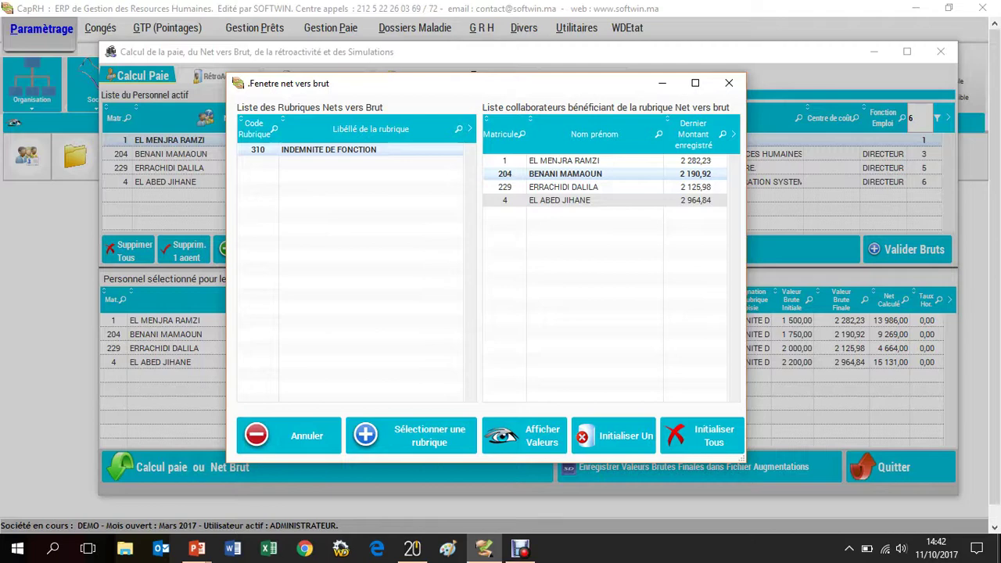
left_click_drag(391, 83, 238, 83)
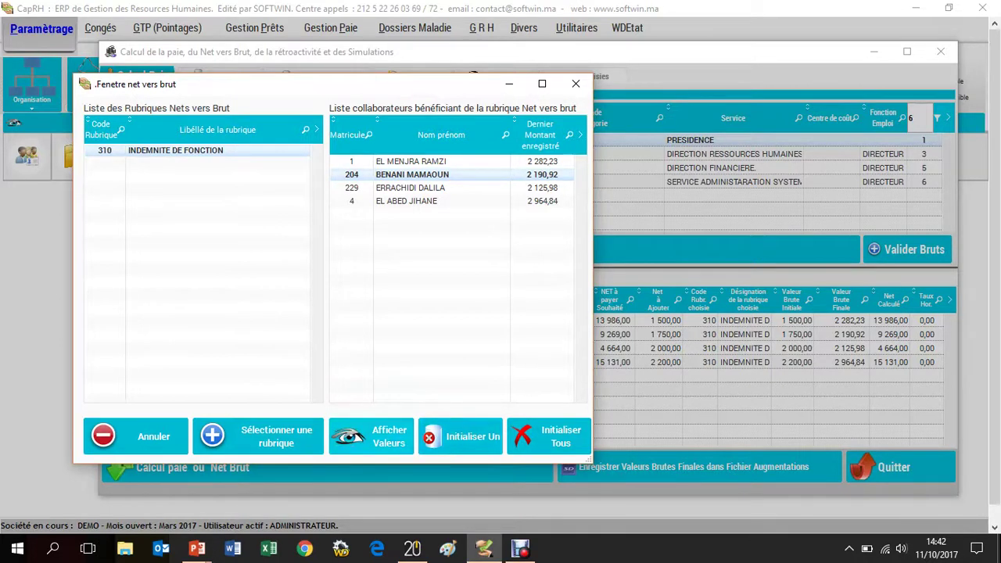
left_click(575, 83)
left_click(592, 250)
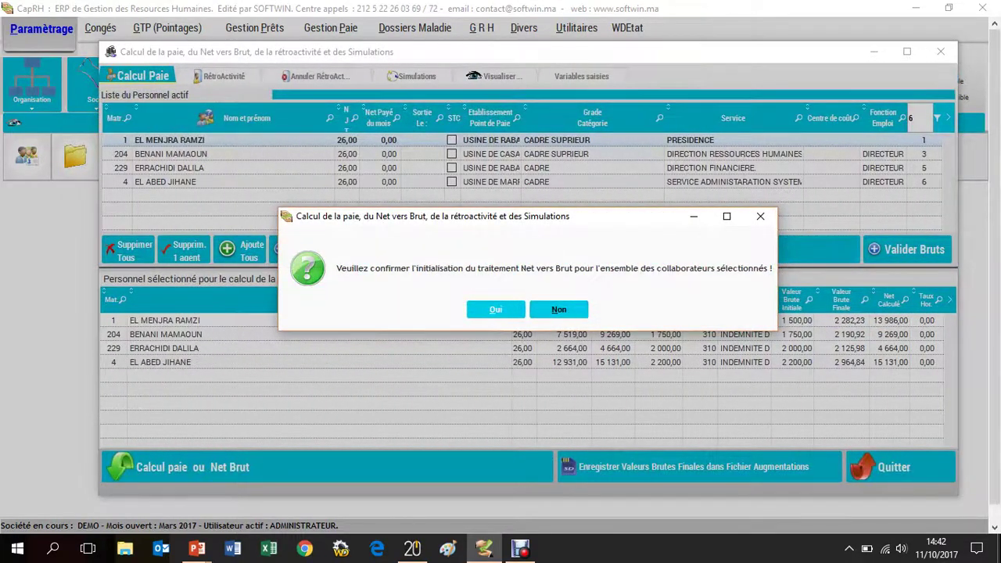
left_click(558, 309)
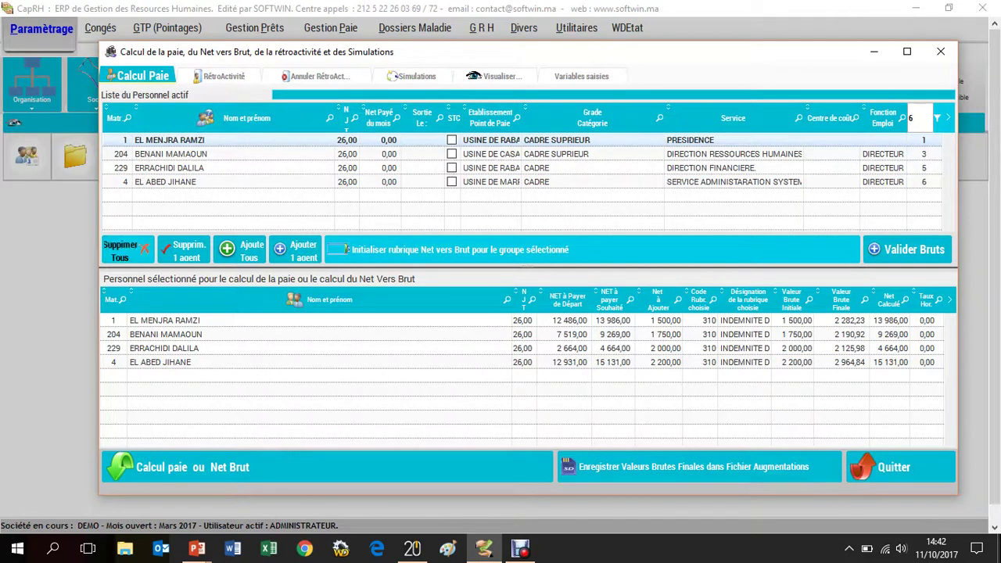
Empty the selection, add only the second employee in the filtered list and calculate that employee's pay.
left_click(128, 249)
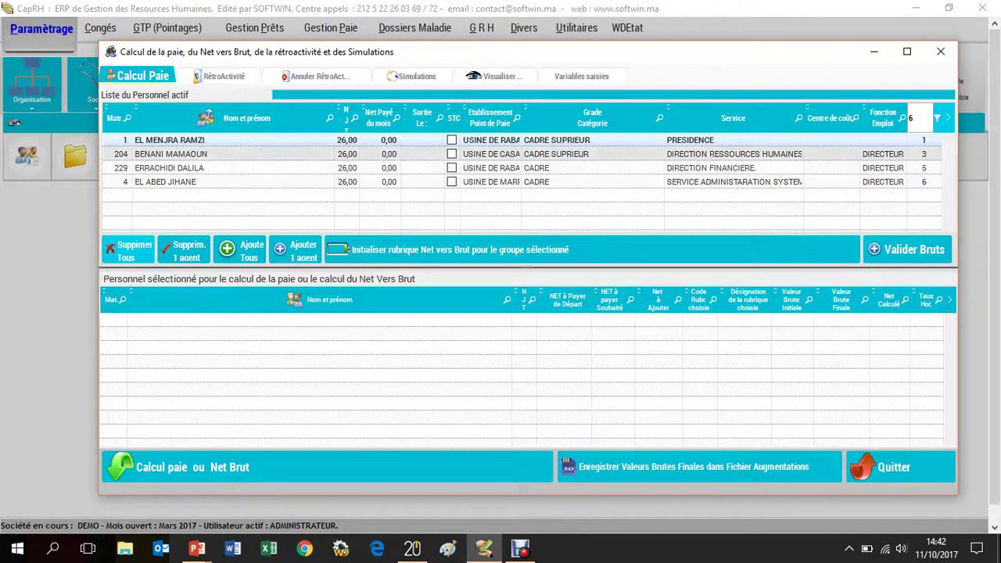
double_click(176, 154)
left_click(328, 467)
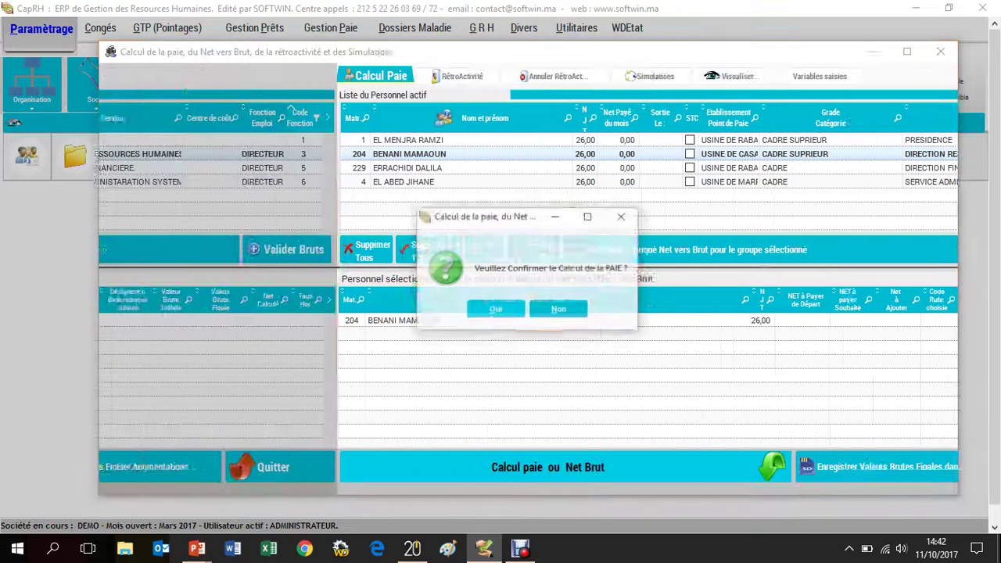
left_click(495, 310)
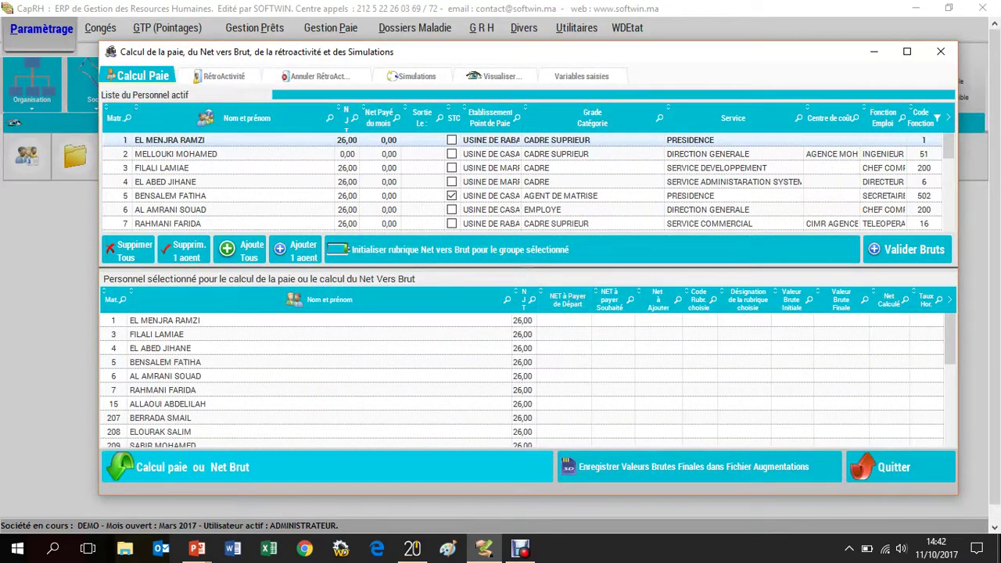
Examine the INDEMNITE DE FONCTION line and net pay on the calculated employee's payslip, and close the payroll calculation.
left_click(493, 76)
key("Up")
key("Up")
key("Up")
key("Up")
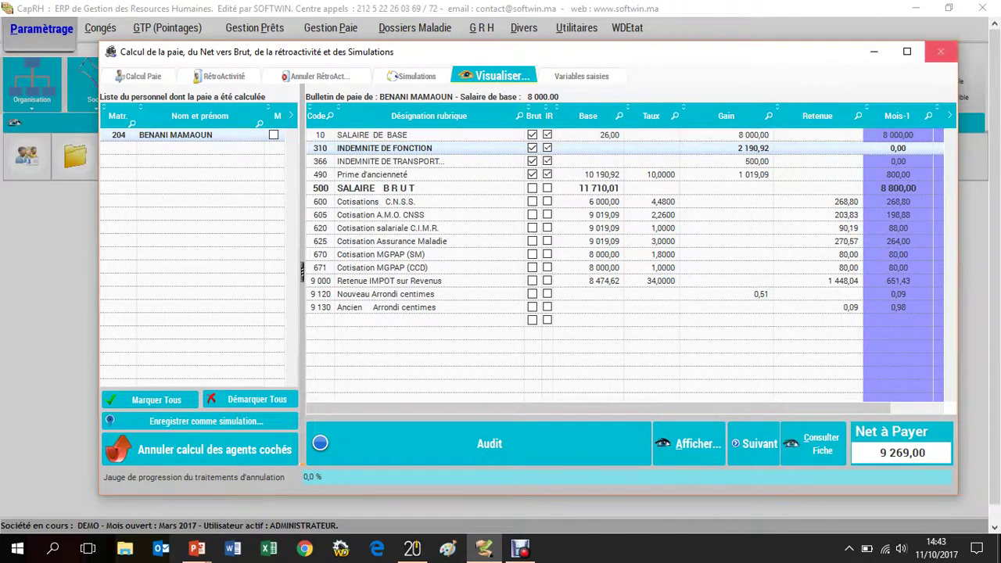
left_click(940, 51)
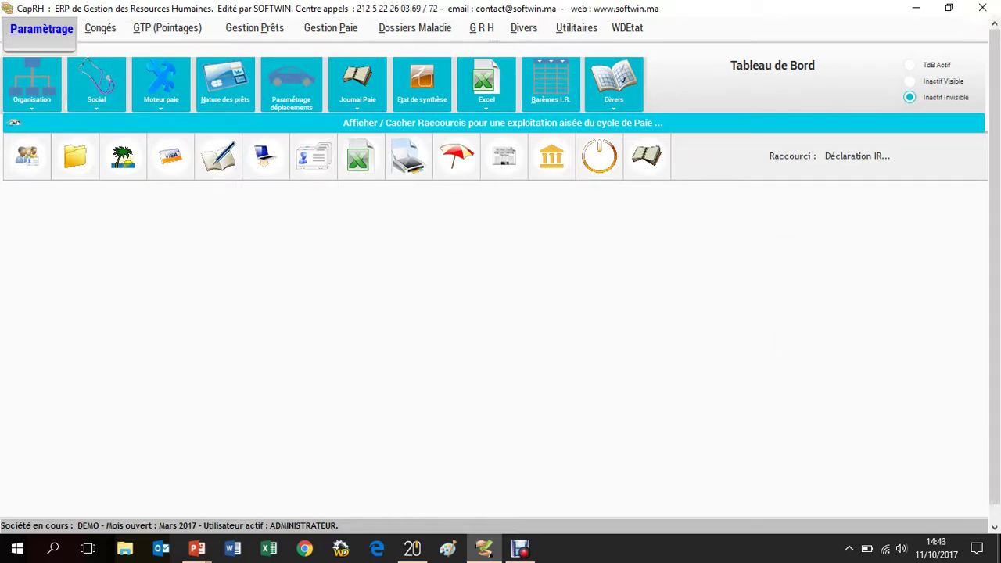
Find INDEMNITE DE FONCTION, code 310, in the payroll rubric settings and open its parameter sheet.
left_click(160, 83)
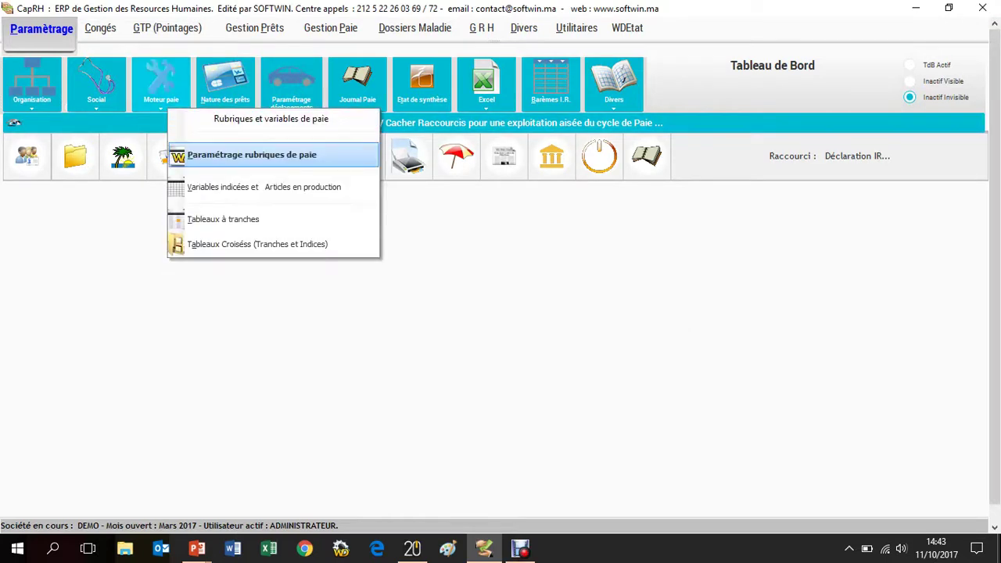
left_click(227, 151)
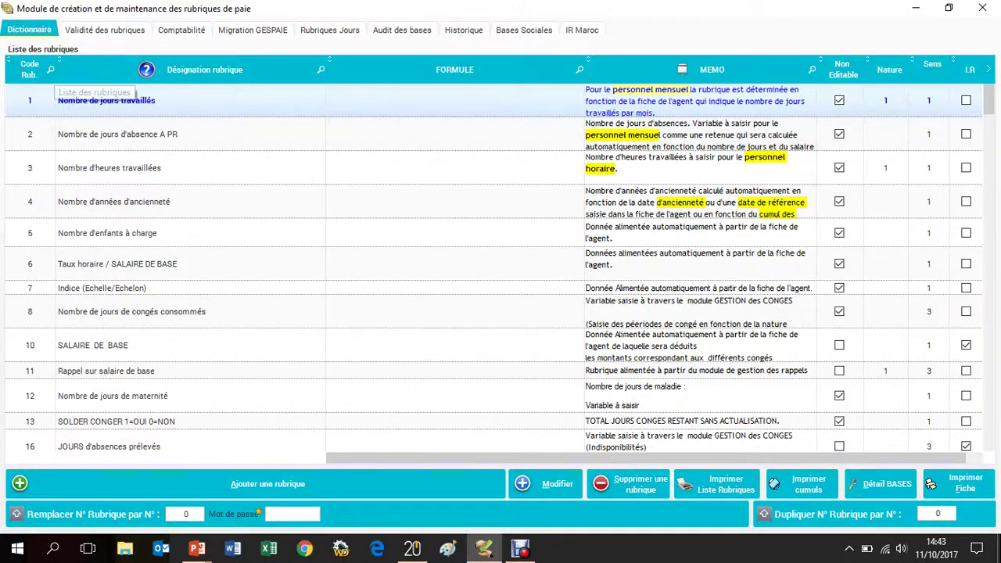
type("INDE")
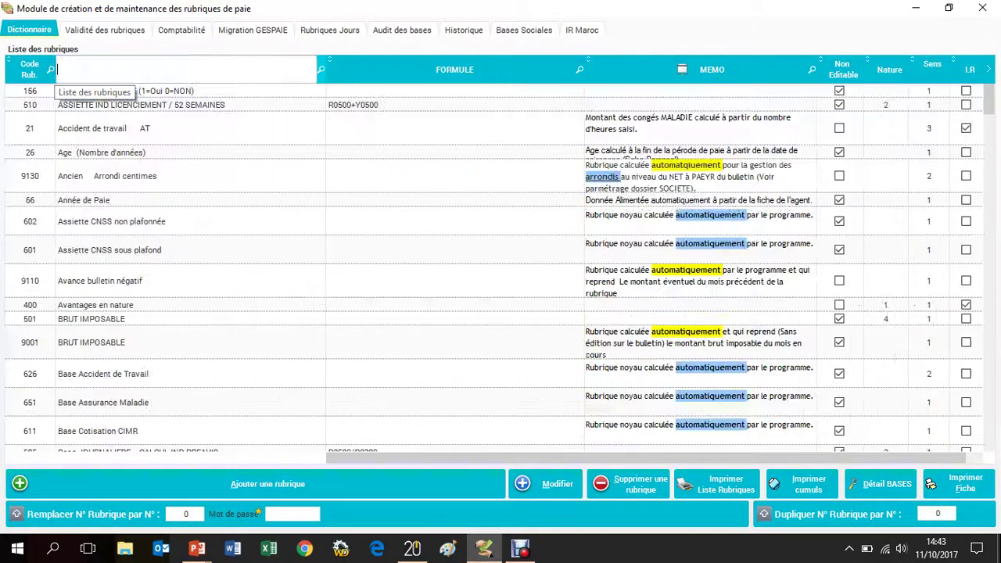
type("MNO")
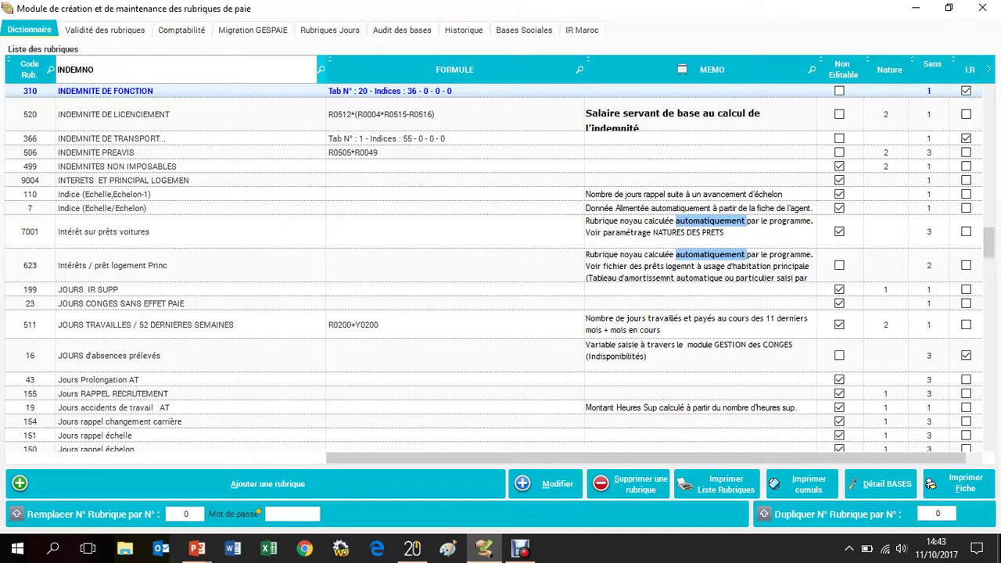
key("Return")
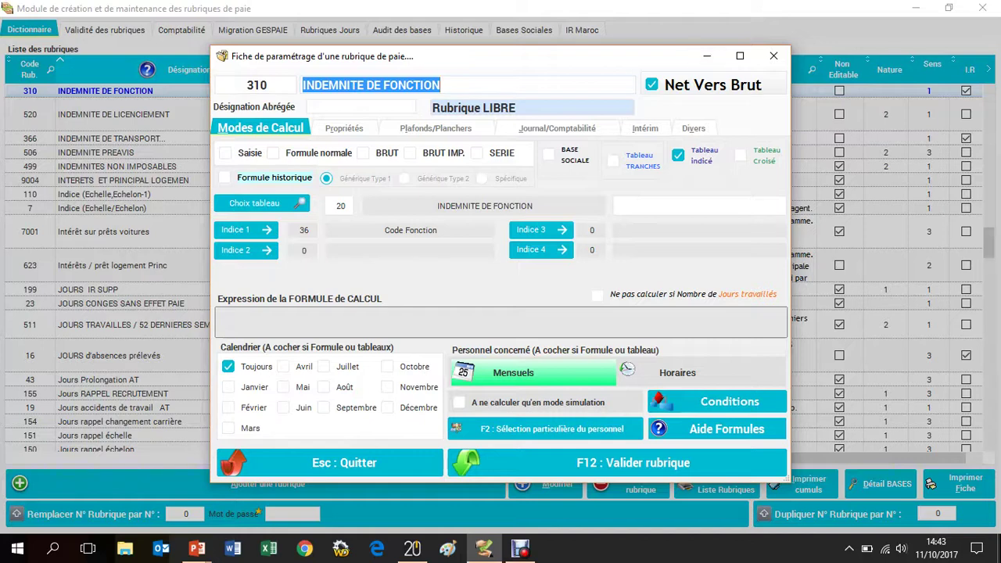
Check the Net Vers Brut option of rubric 310, validate the sheet and close the rubric module.
key("Tab")
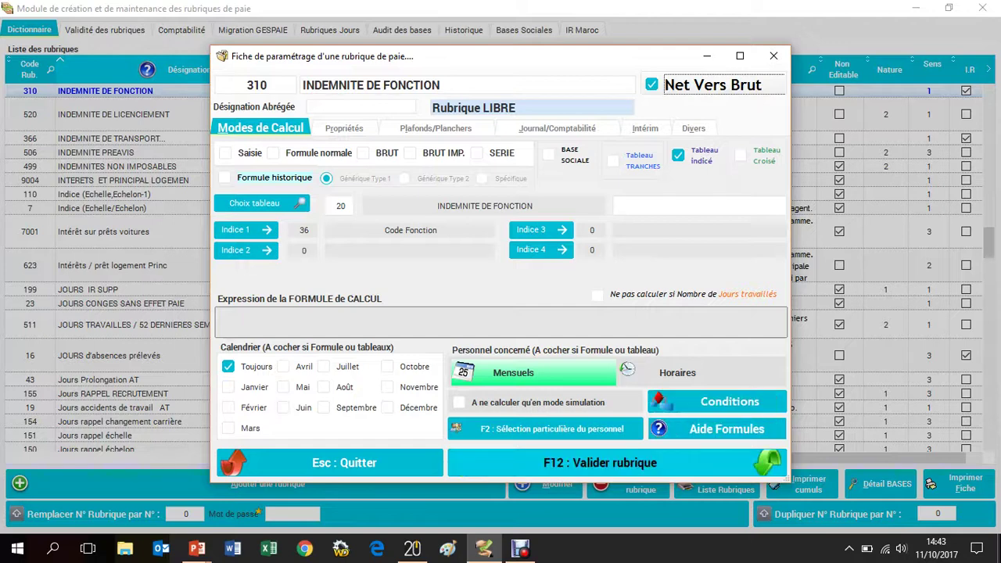
key("F12")
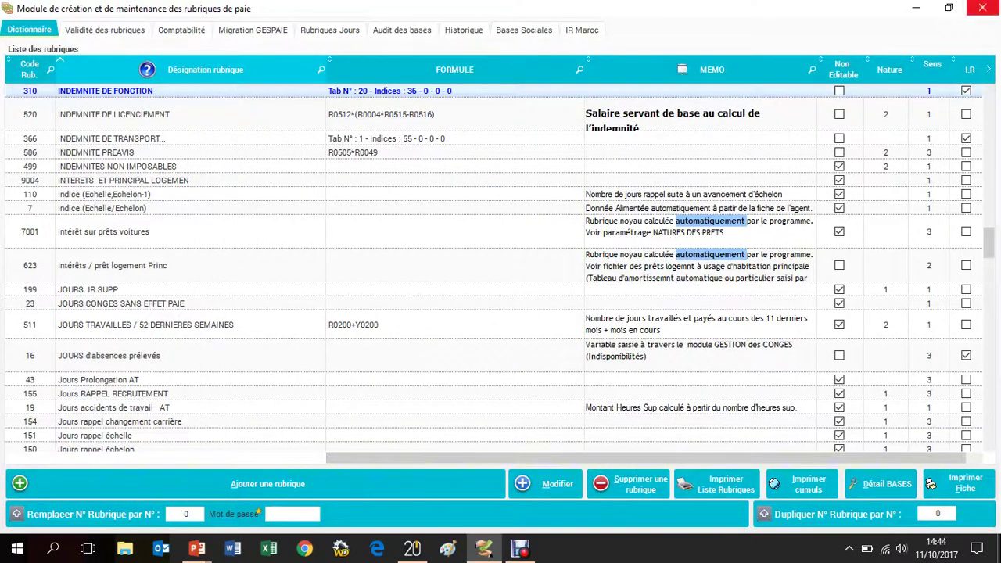
left_click(982, 8)
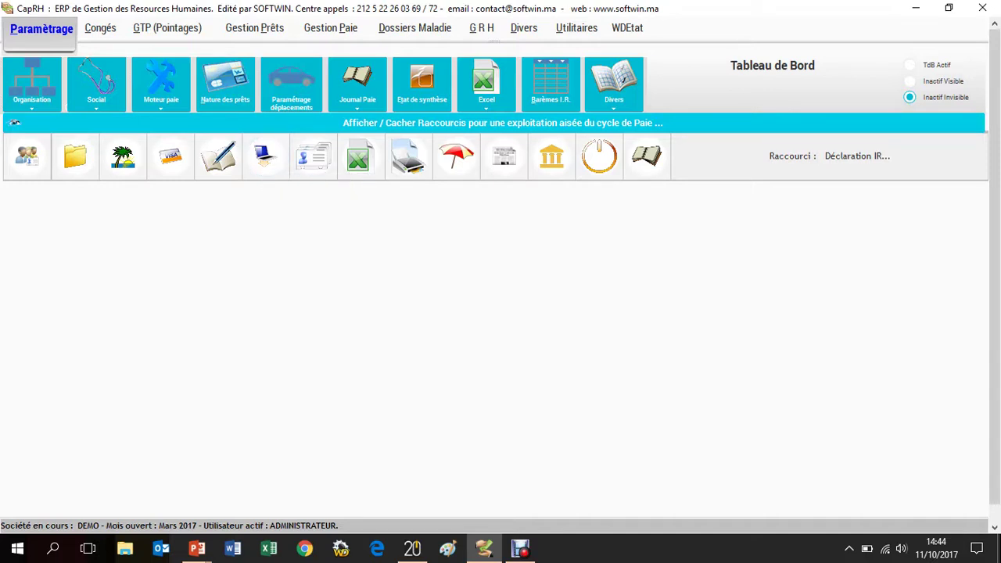
mouse_move(520, 549)
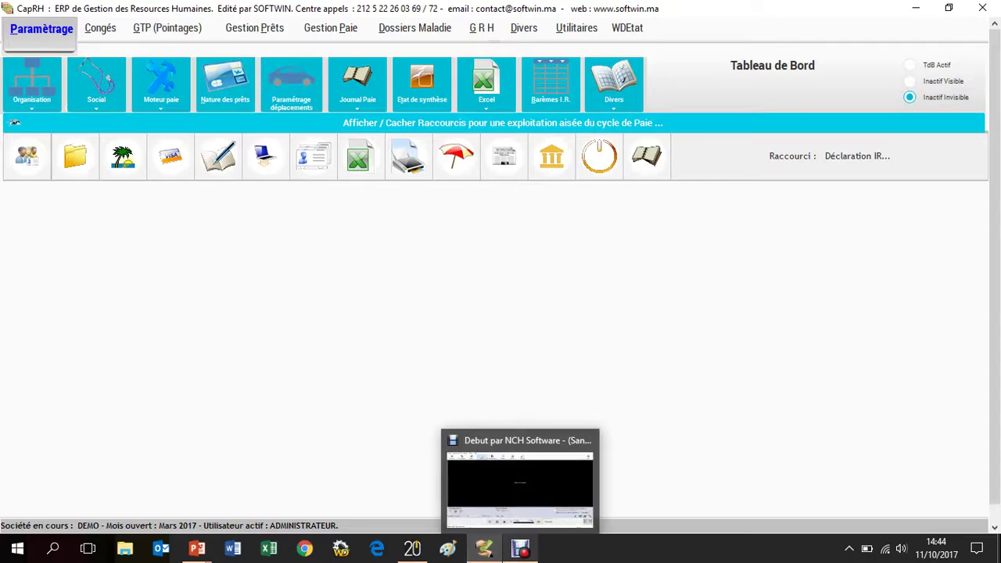
left_click(520, 548)
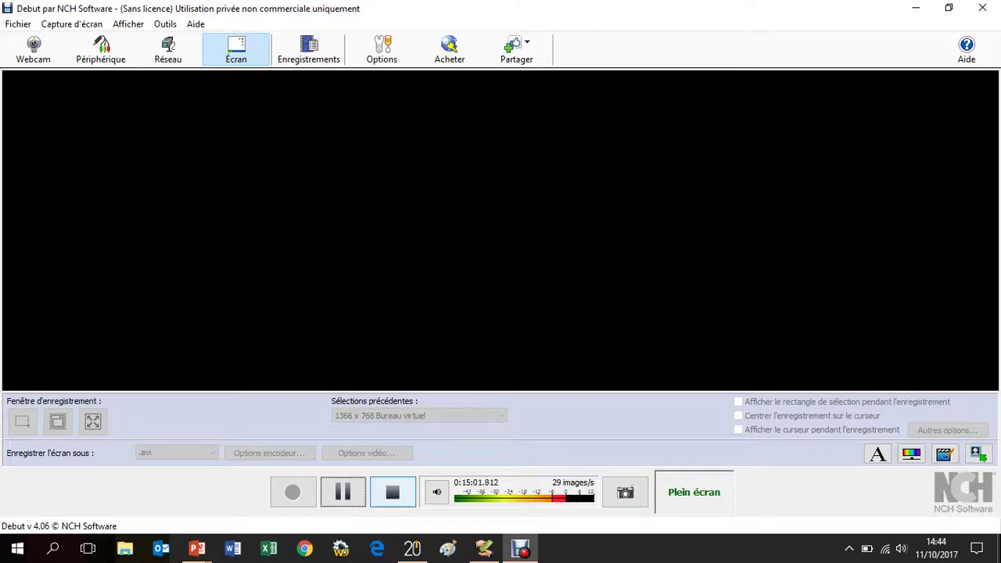